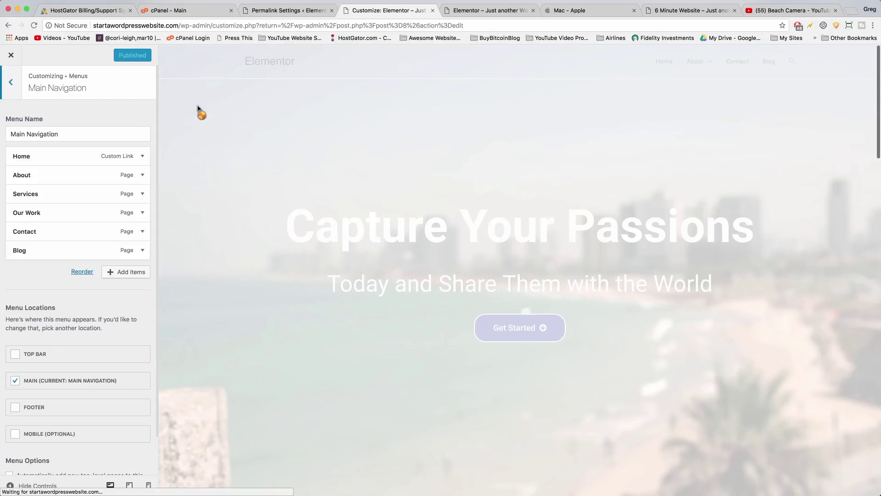
# Go back from the Main Navigation menu editor to the Customizer's Menus overview.
pyautogui.click(11, 82)
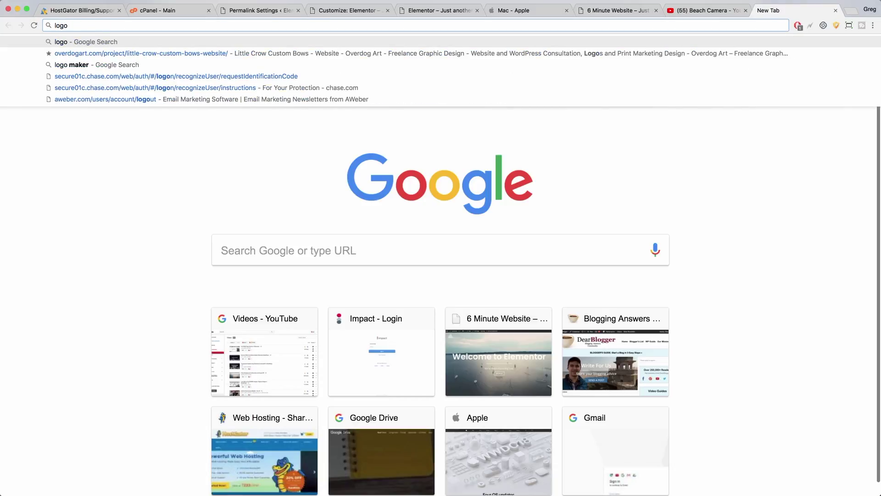
# Load logomakr.com in the new Chrome tab.
pyautogui.write('makr.com')
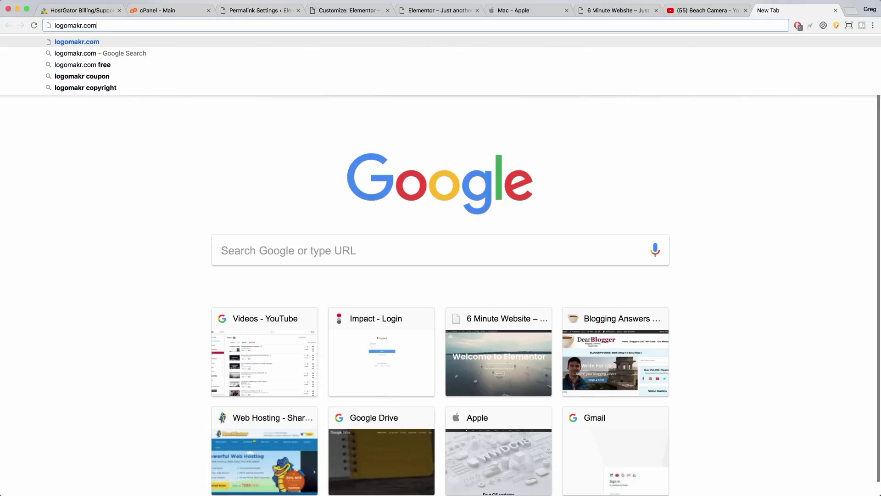
pyautogui.press('Return')
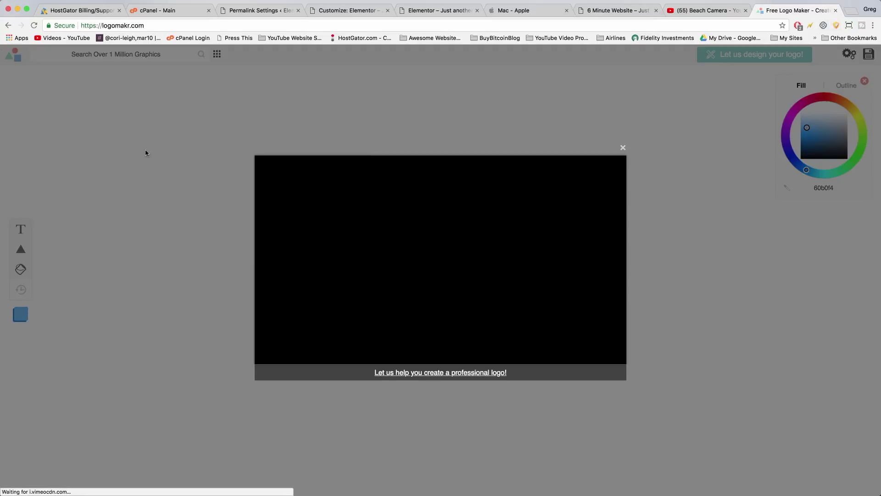
# Dismiss the intro video and search the graphics for 'palm tree'.
pyautogui.click(145, 153)
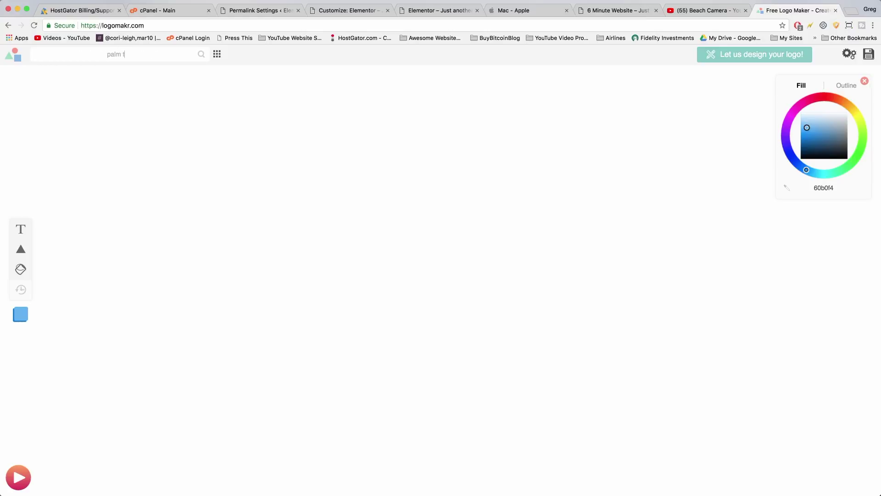
pyautogui.press('Return')
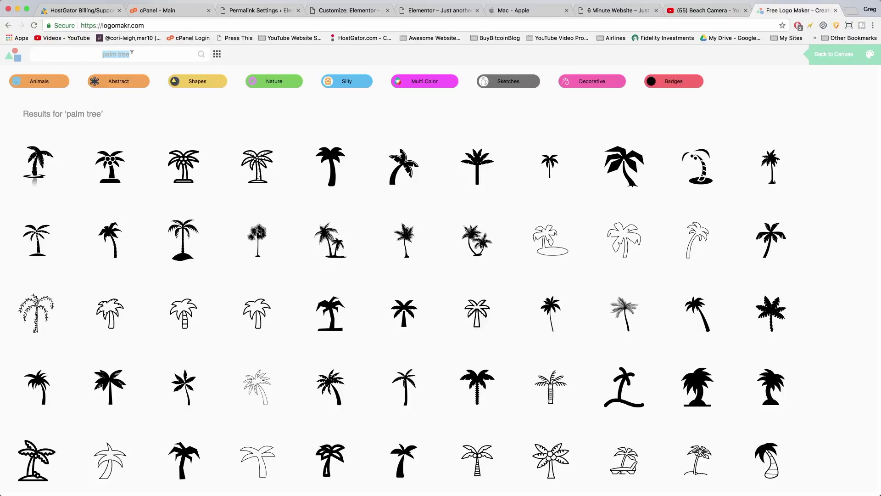
# Search for 'triangle' graphics, browse the results, then search for 'compass'.
pyautogui.write('triangle')
pyautogui.press('Return')
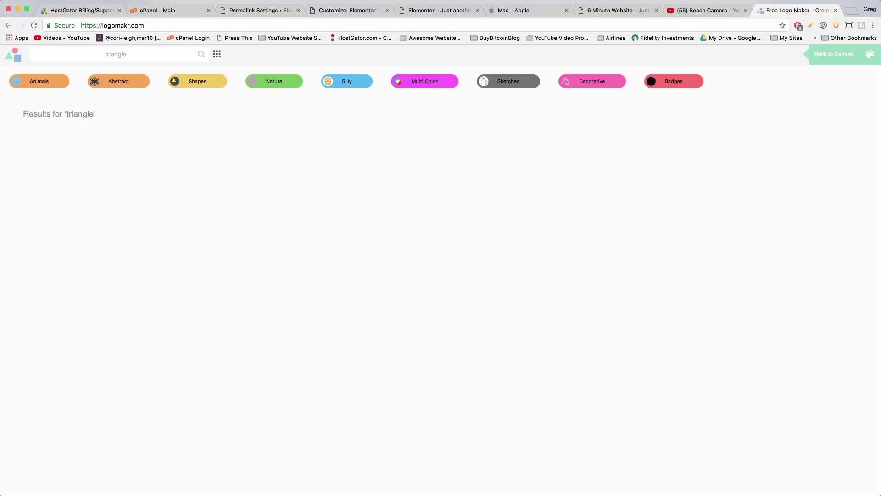
pyautogui.scroll(-6, 443, 267)
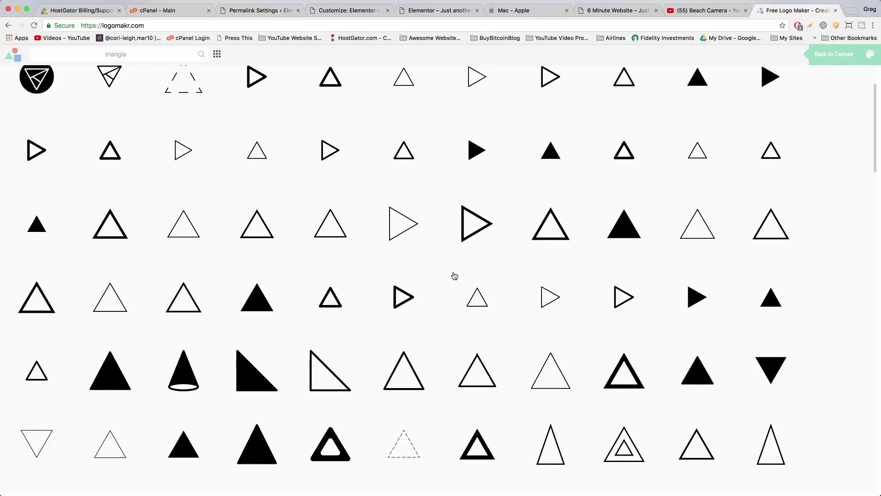
pyautogui.scroll(-3, 455, 276)
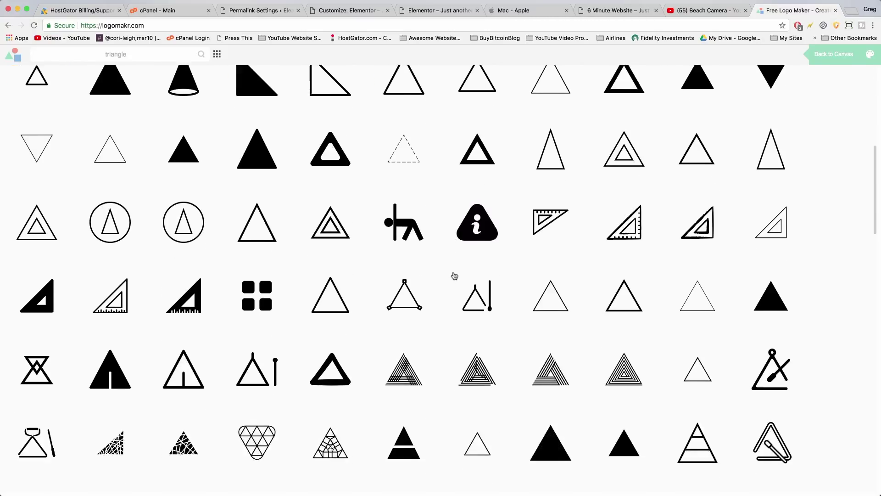
pyautogui.scroll(9, 454, 275)
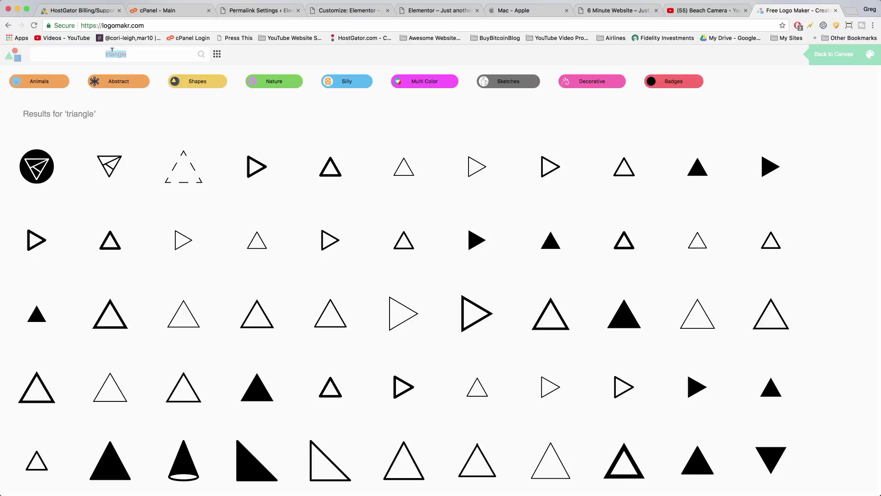
pyautogui.press('Return')
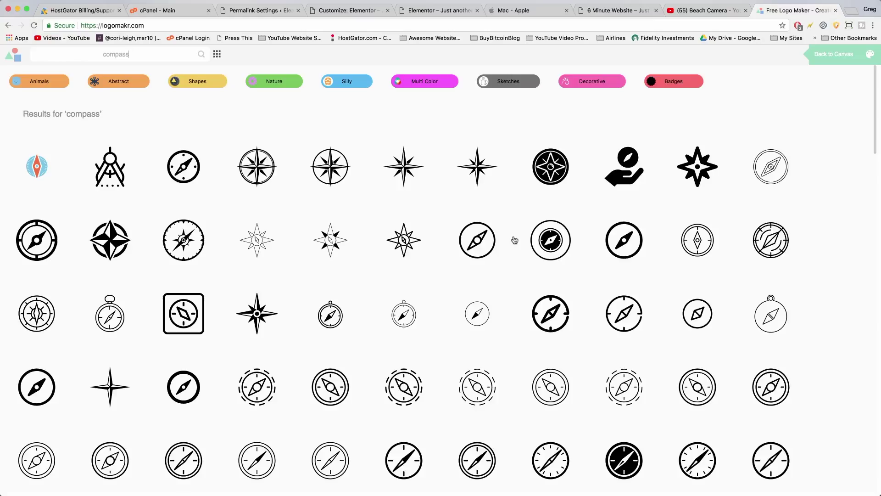
# Browse the compass results and add the black star compass graphic to the canvas.
pyautogui.scroll(-10, 514, 239)
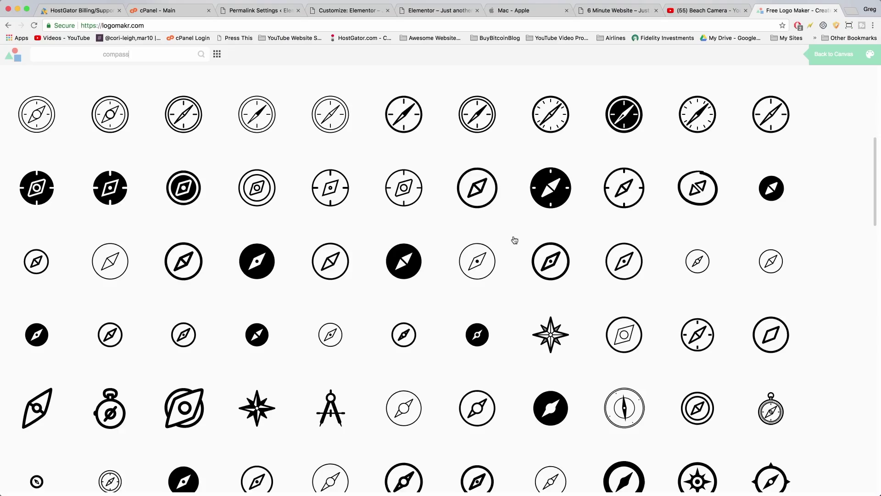
pyautogui.scroll(-3, 514, 240)
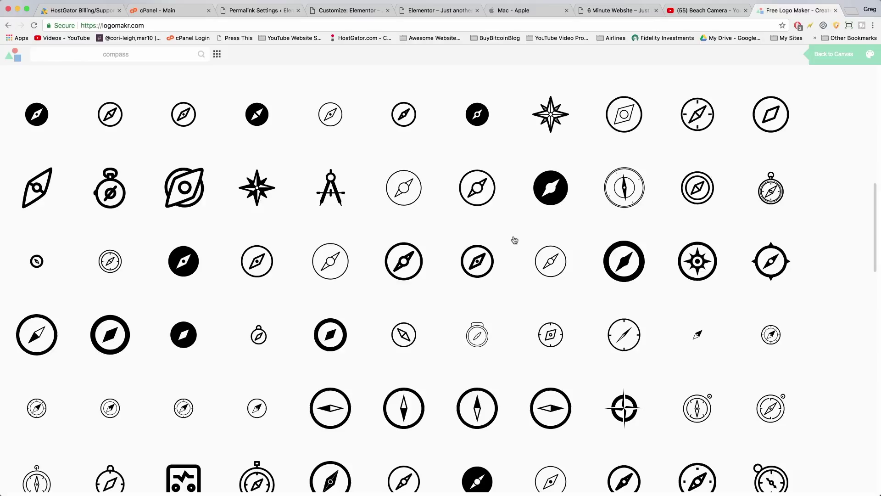
pyautogui.scroll(-8, 514, 240)
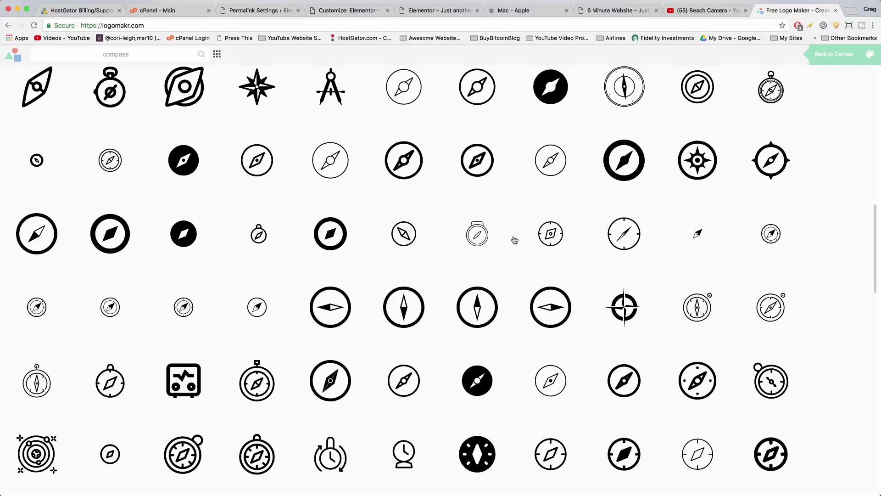
pyautogui.scroll(-6, 515, 239)
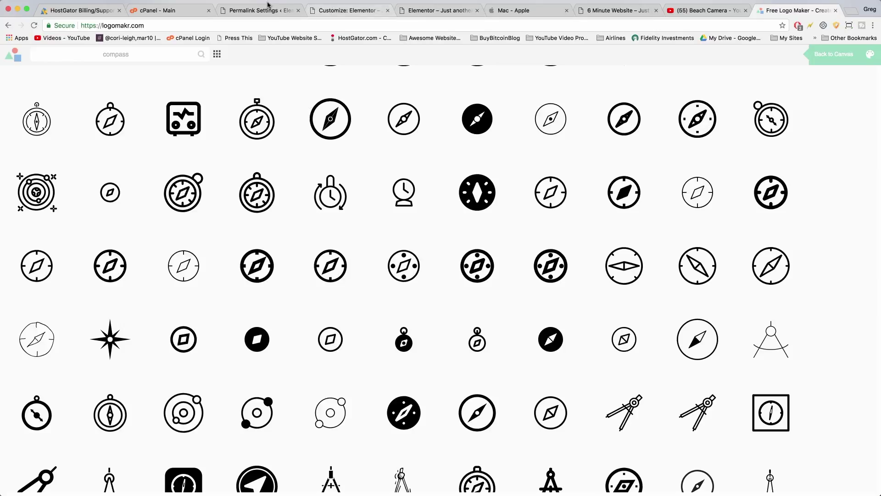
pyautogui.click(434, 11)
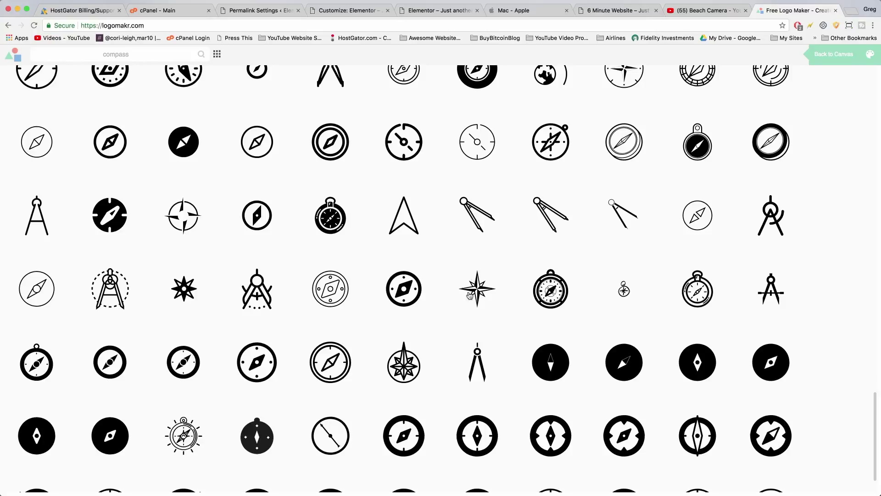
pyautogui.click(476, 290)
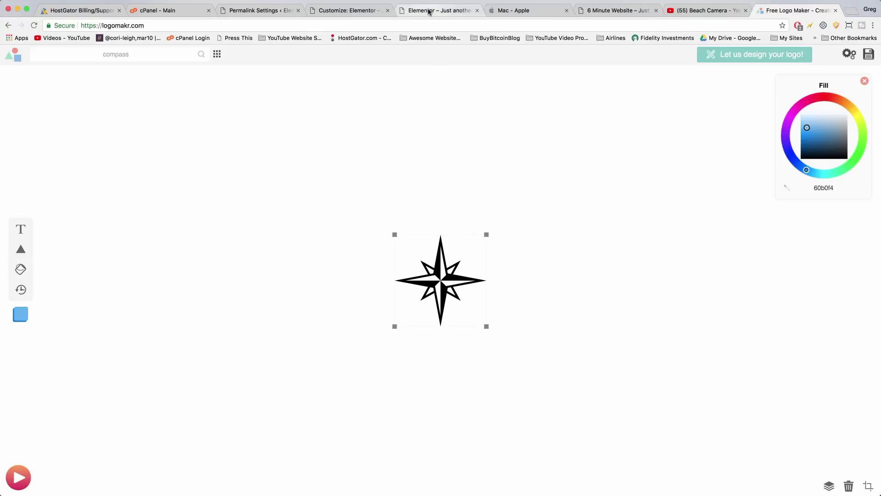
# Open the site's front page in Elementor and select the Get Started button.
pyautogui.click(428, 11)
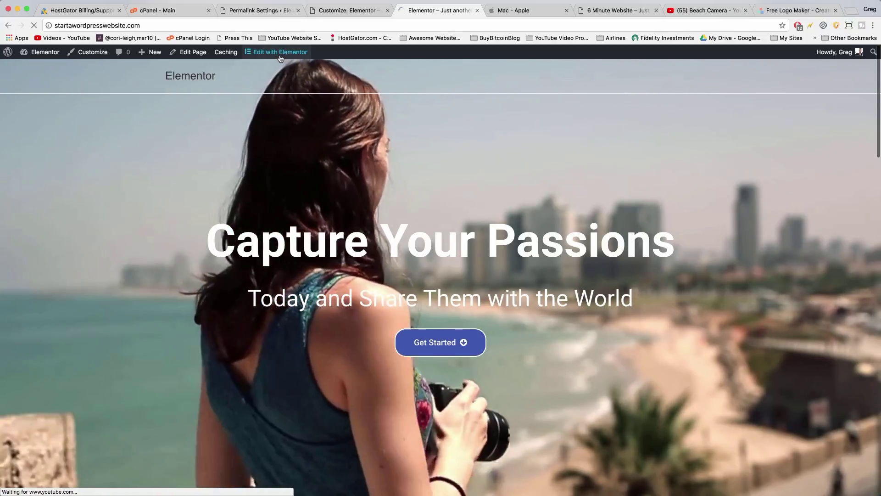
pyautogui.click(280, 53)
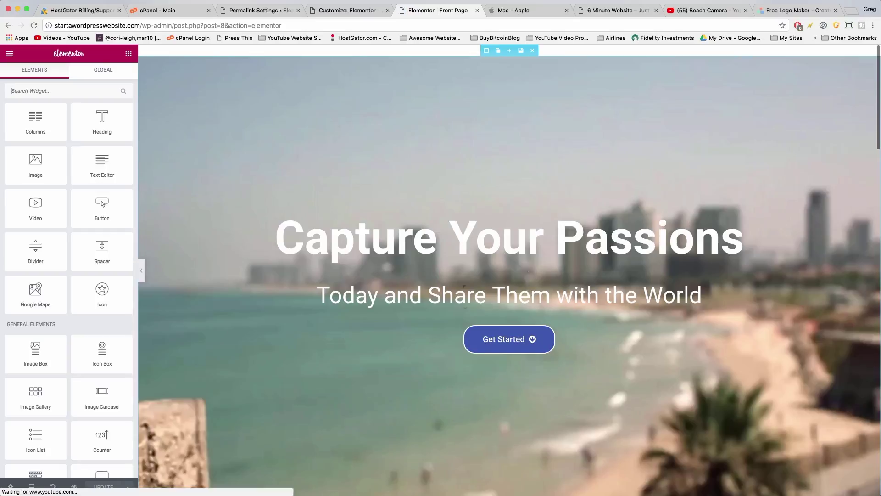
pyautogui.click(478, 339)
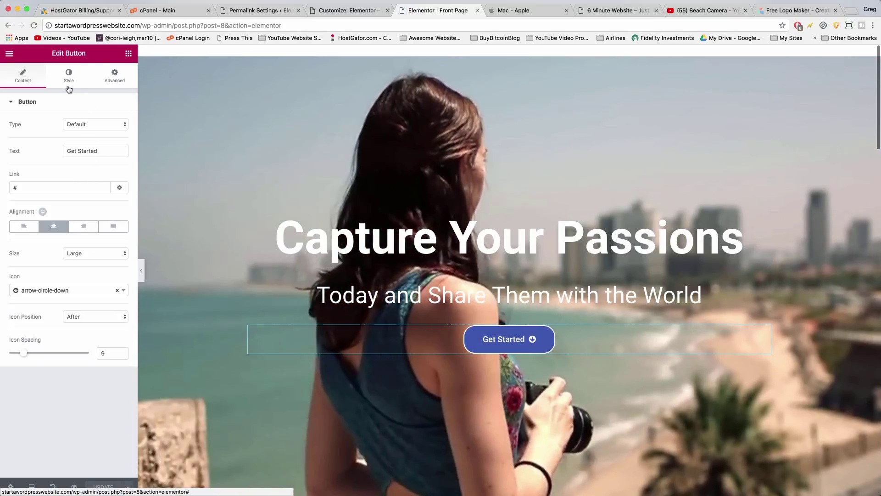
# Copy the button's background colour #4054b2 from its Style settings.
pyautogui.click(69, 86)
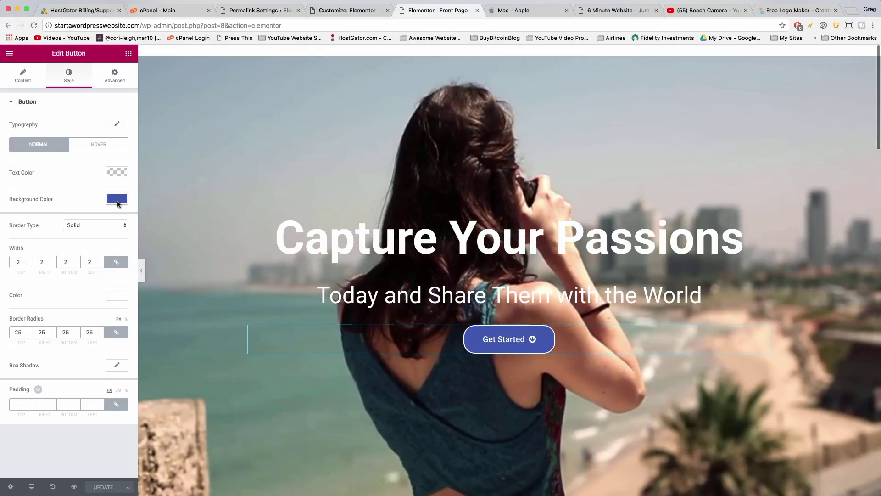
pyautogui.click(117, 199)
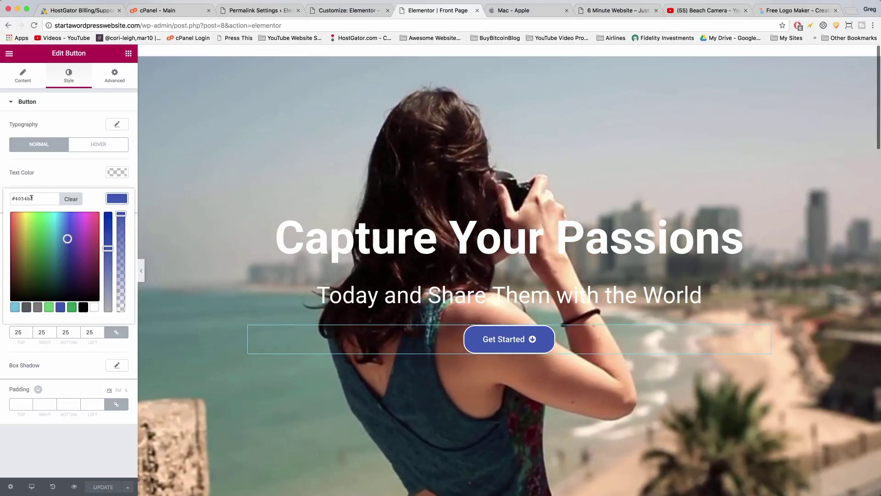
pyautogui.doubleClick(14, 197)
pyautogui.press('super+c')
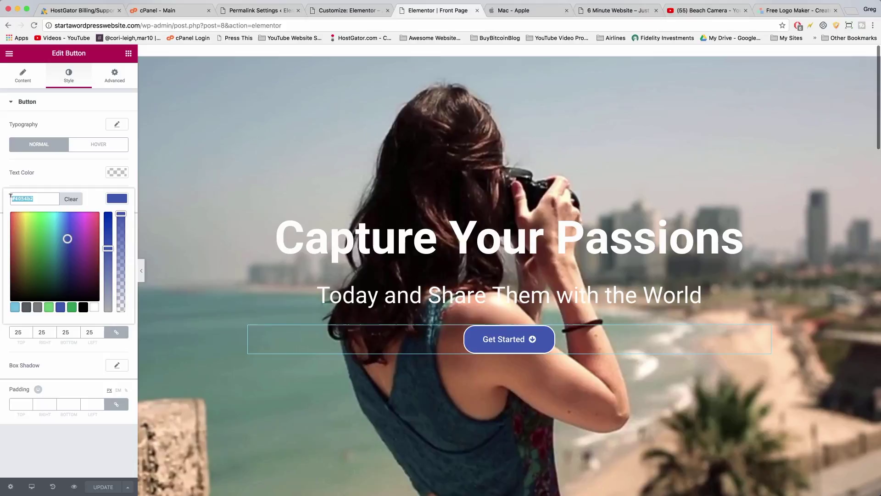
pyautogui.rightClick(14, 197)
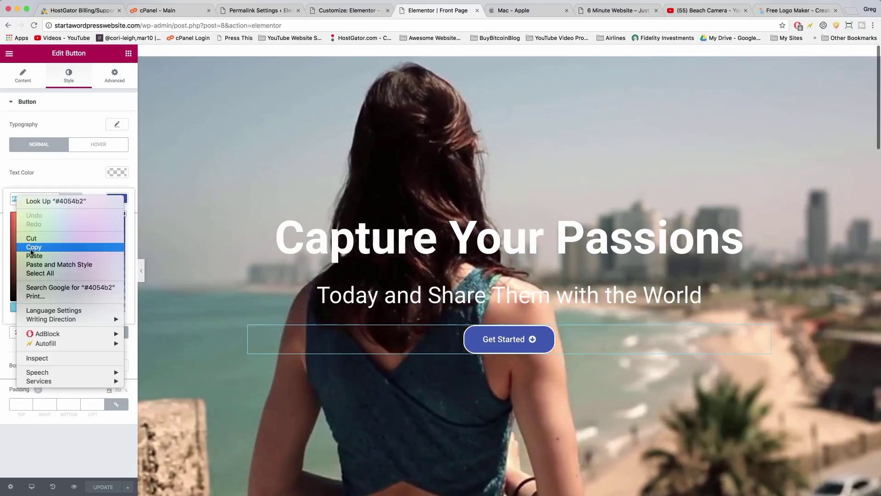
pyautogui.click(32, 247)
pyautogui.click(791, 12)
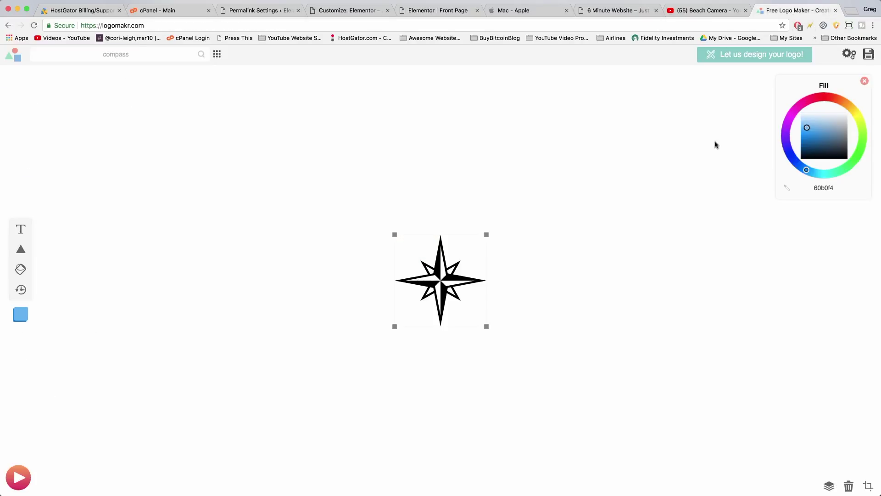
pyautogui.rightClick(821, 189)
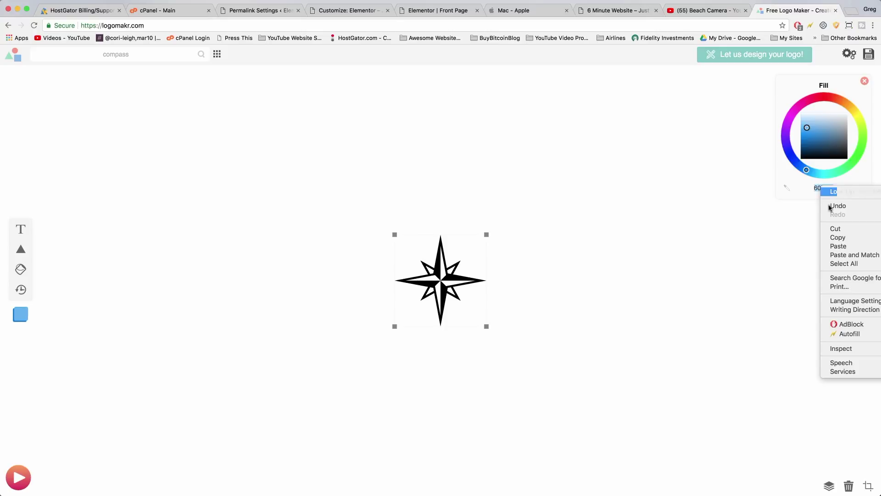
pyautogui.click(832, 244)
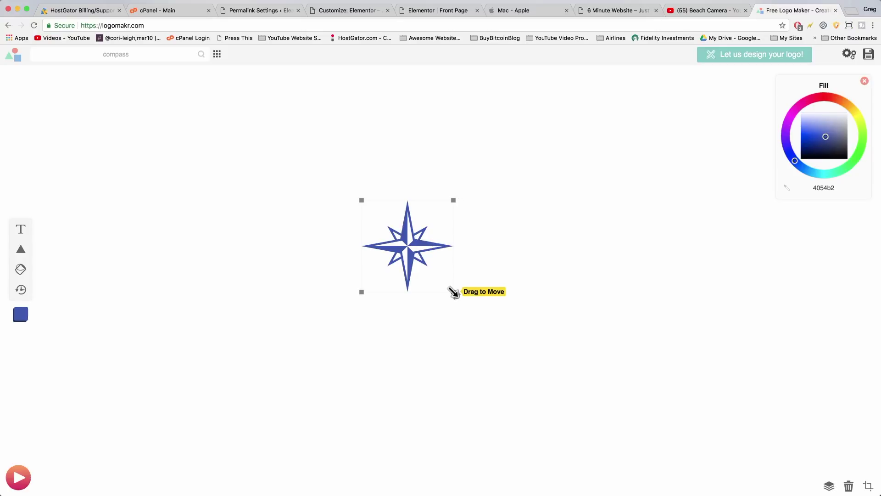
pyautogui.moveTo(454, 294); pyautogui.dragTo(514, 331)
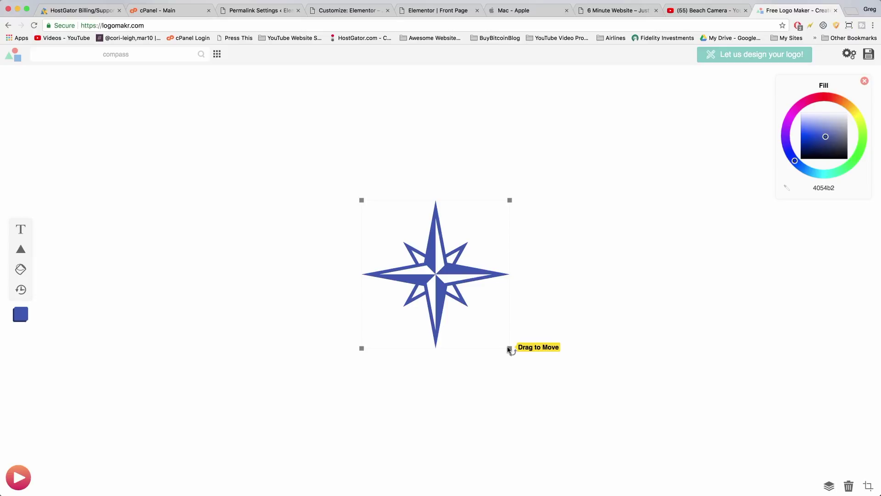
pyautogui.moveTo(508, 348); pyautogui.dragTo(593, 393)
pyautogui.press('super+z')
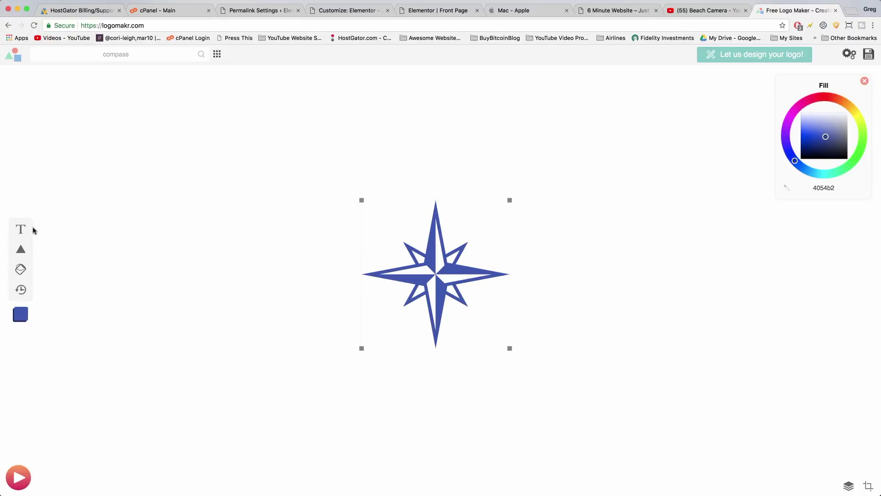
pyautogui.click(19, 231)
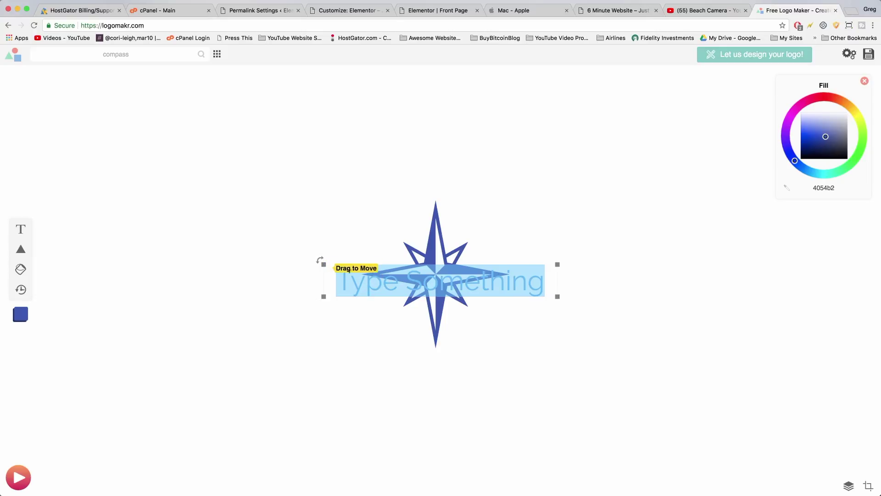
pyautogui.click(360, 332)
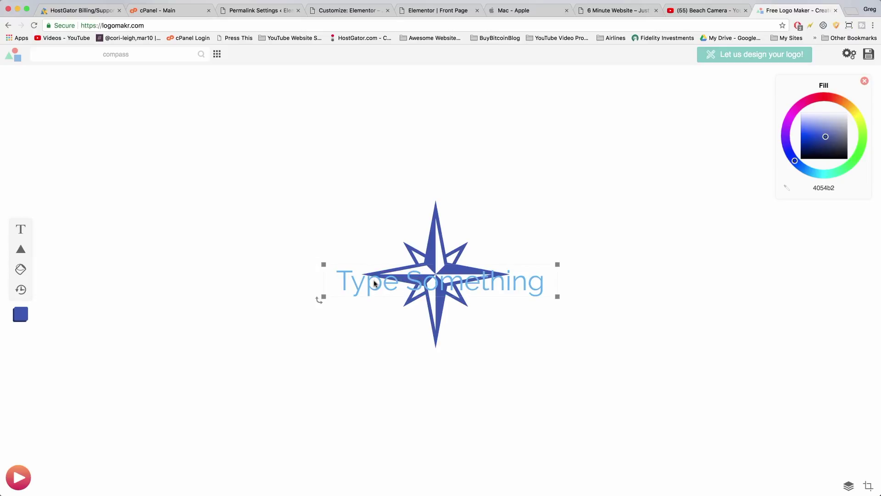
pyautogui.moveTo(374, 283); pyautogui.dragTo(550, 275)
pyautogui.doubleClick(547, 273)
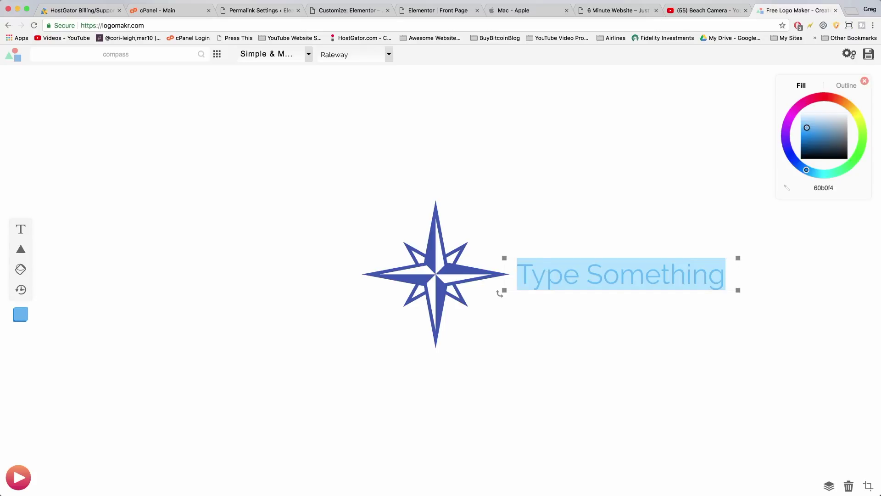
pyautogui.write('Blue Compass')
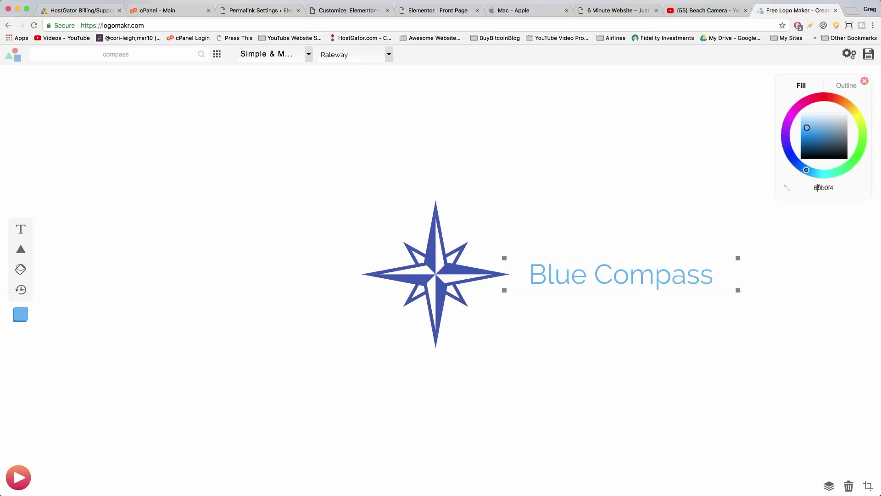
pyautogui.press('super+v')
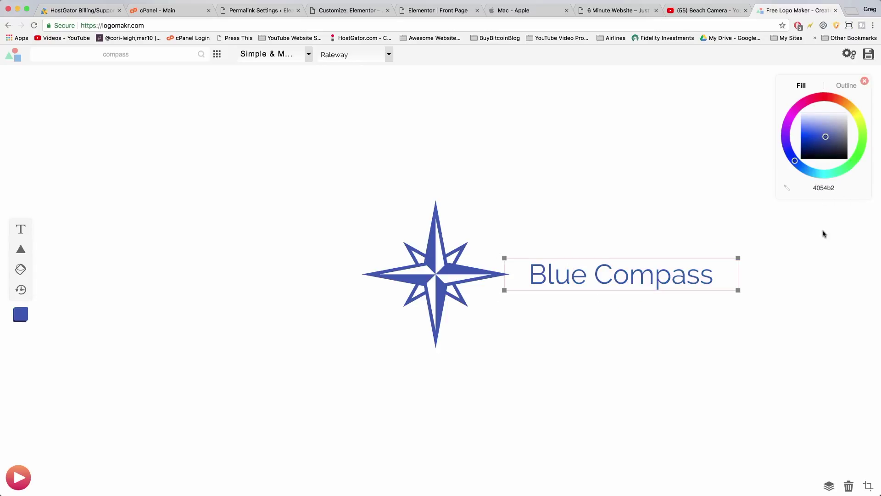
pyautogui.click(819, 280)
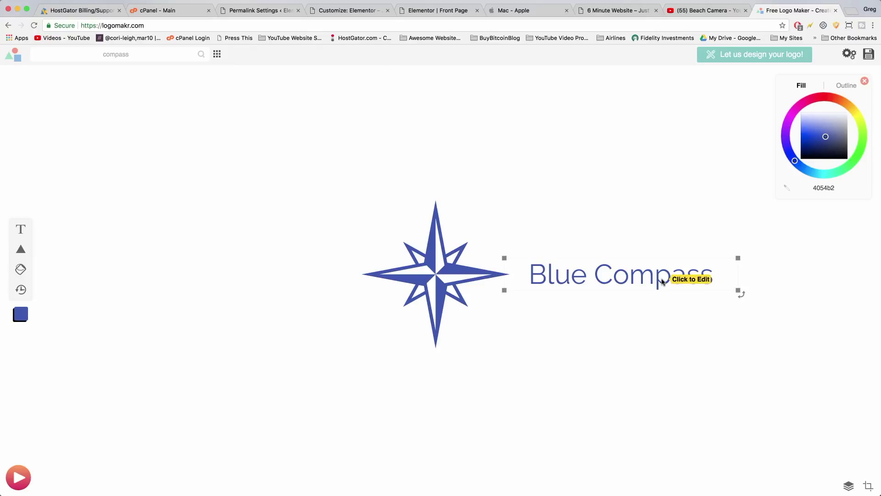
pyautogui.moveTo(662, 279); pyautogui.dragTo(651, 279)
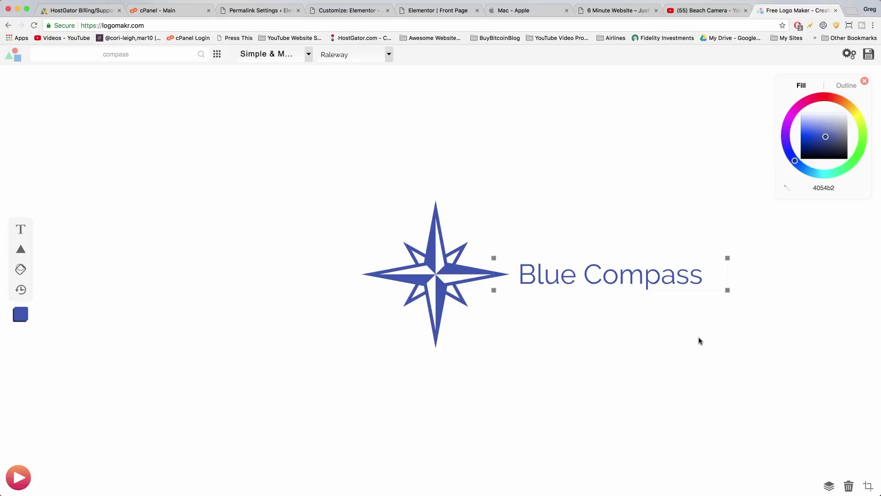
pyautogui.press('Delete')
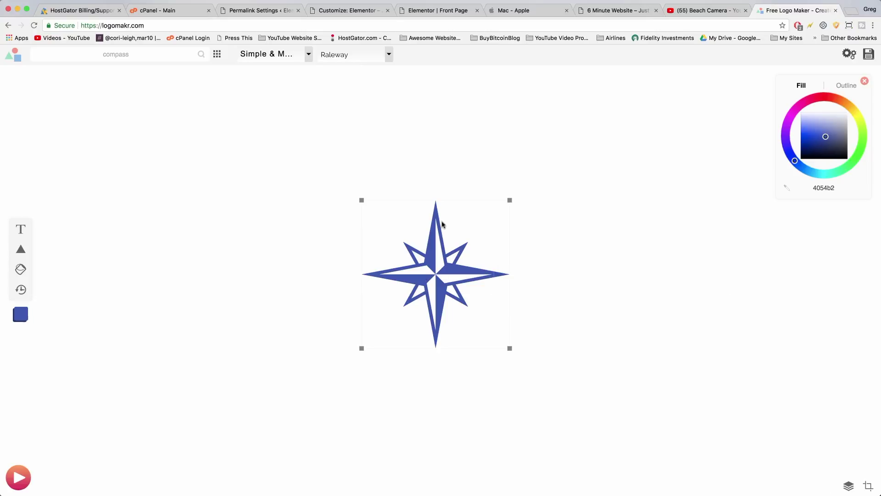
# Crop the canvas tightly around the blue star and open the Save Logo download options.
pyautogui.click(868, 487)
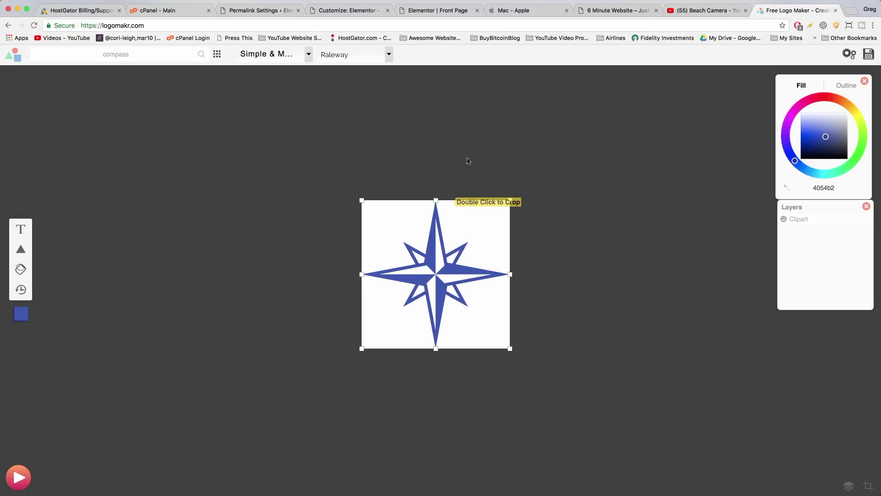
pyautogui.doubleClick(445, 202)
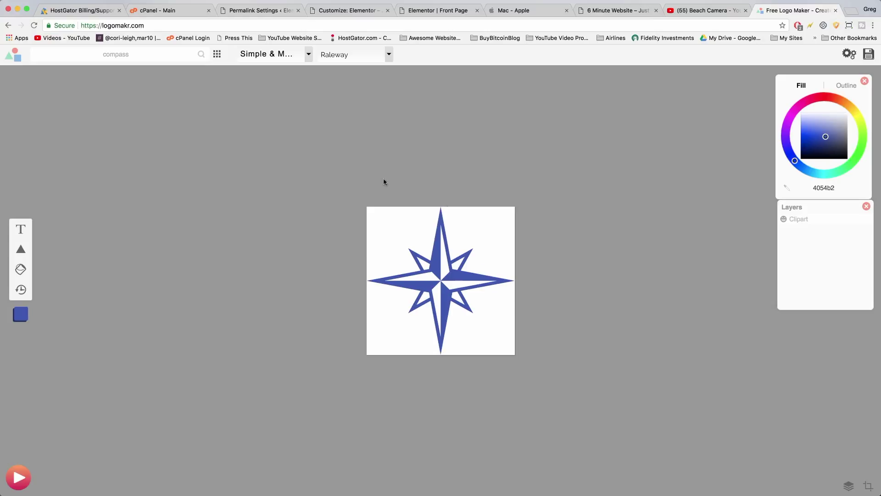
pyautogui.click(869, 54)
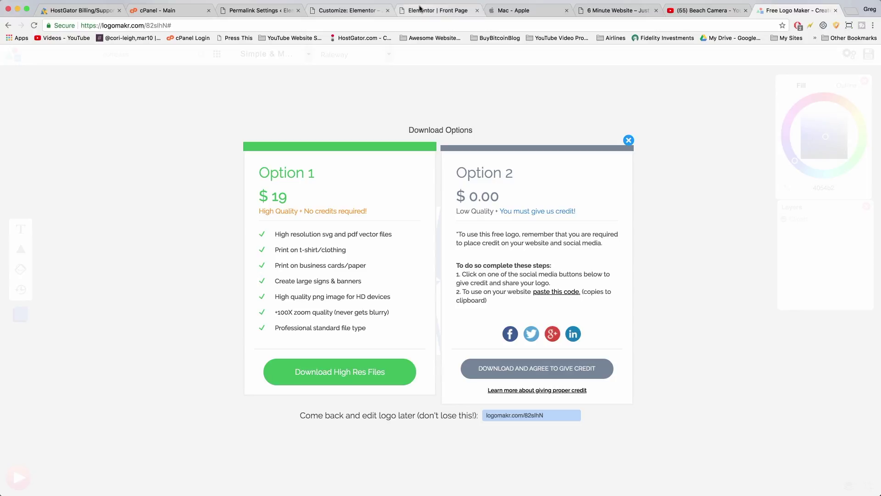
# Exit Elementor to the WordPress dashboard and start a new page titled 'Credits'.
pyautogui.click(436, 10)
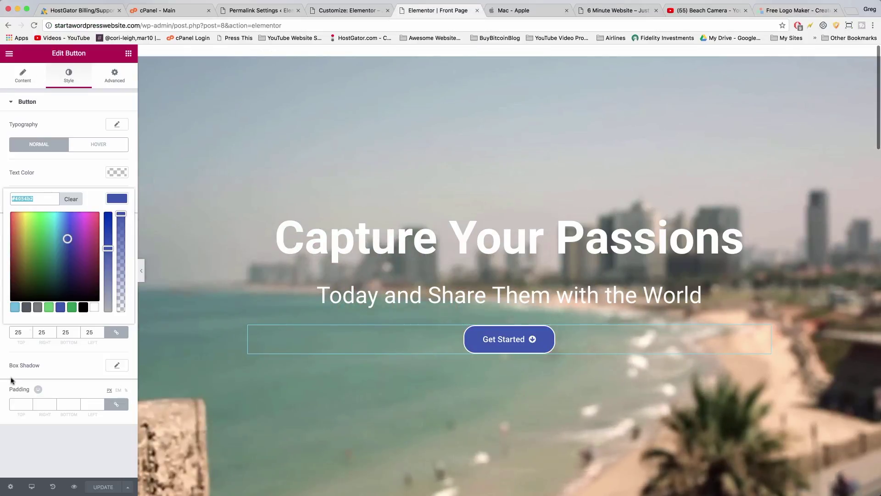
pyautogui.click(11, 54)
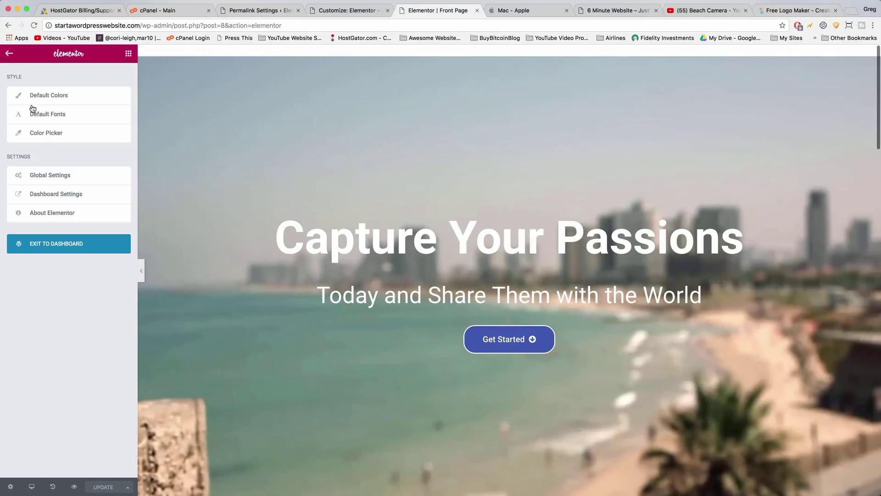
pyautogui.click(58, 250)
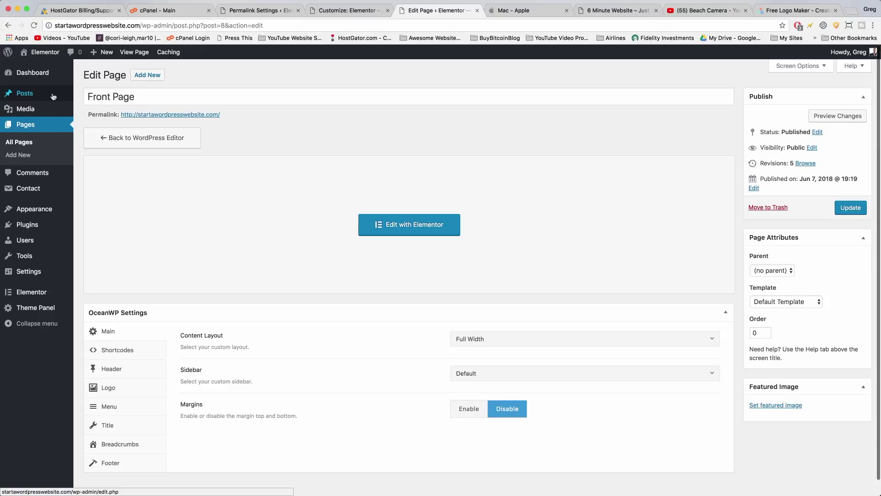
pyautogui.moveTo(53, 97)
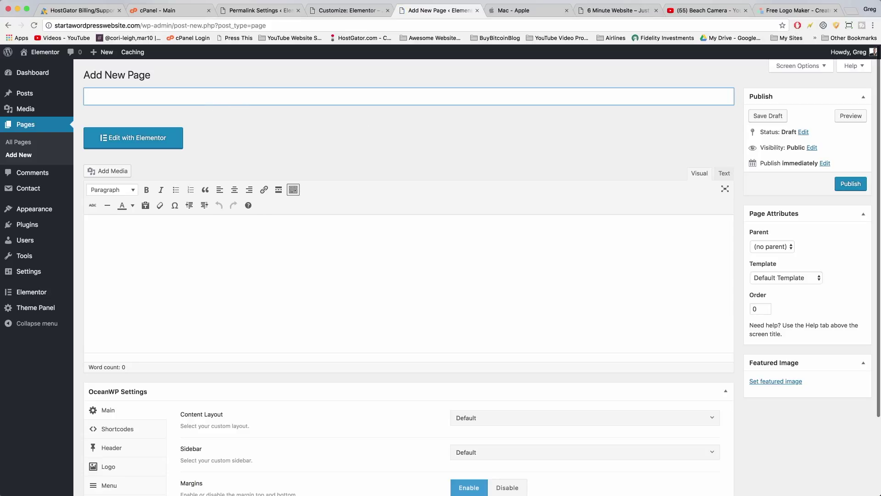
pyautogui.write('Credits')
# Paste the LogoMakr credit code into the page's Text view and save it as a draft.
pyautogui.rightClick(114, 238)
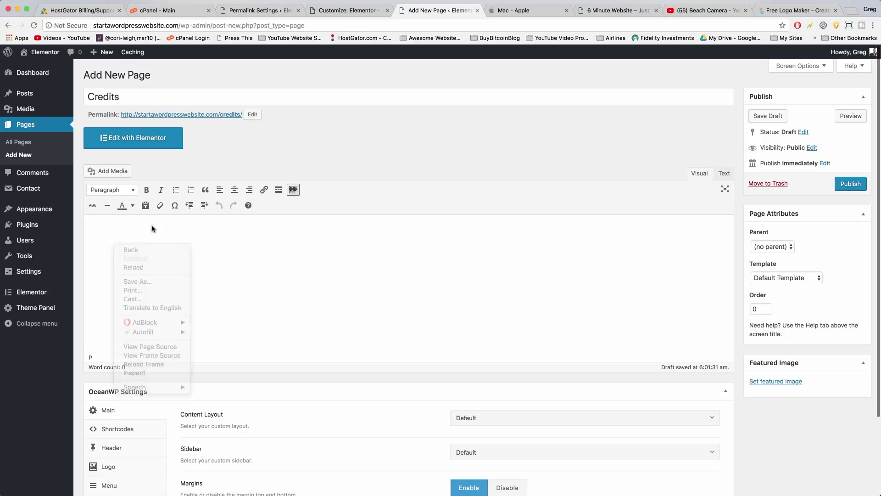
pyautogui.click(149, 224)
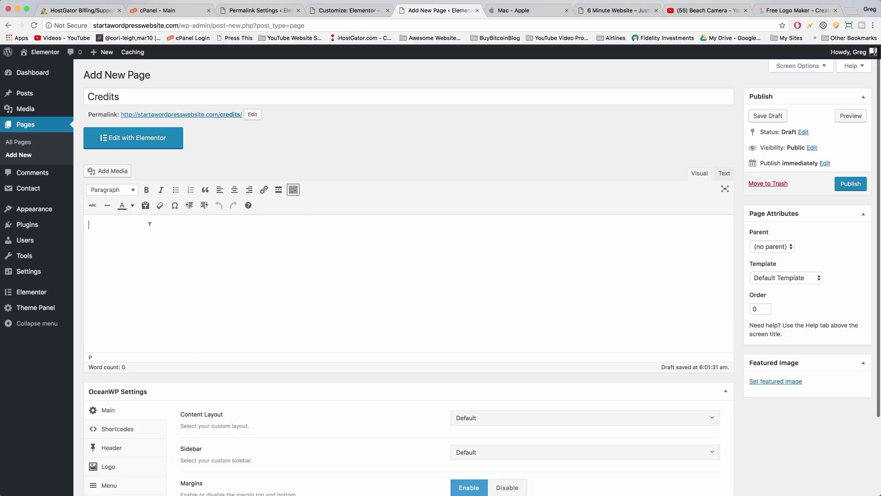
pyautogui.click(725, 174)
pyautogui.rightClick(103, 199)
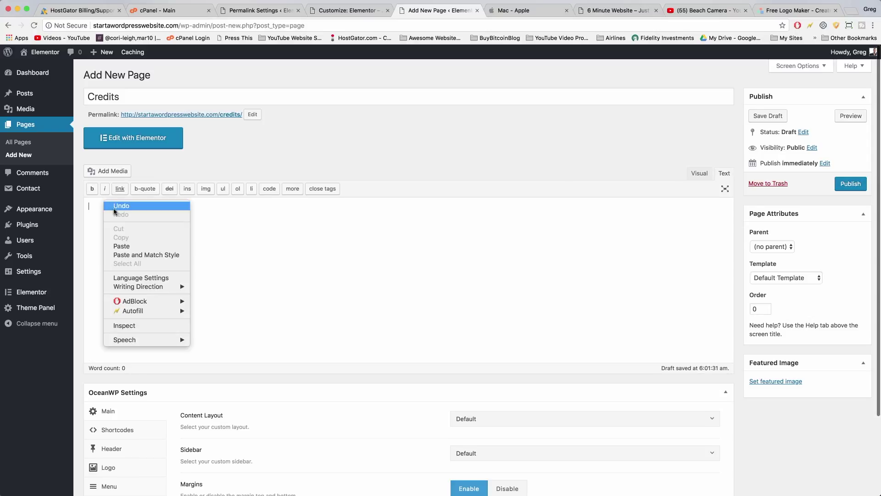
pyautogui.click(124, 244)
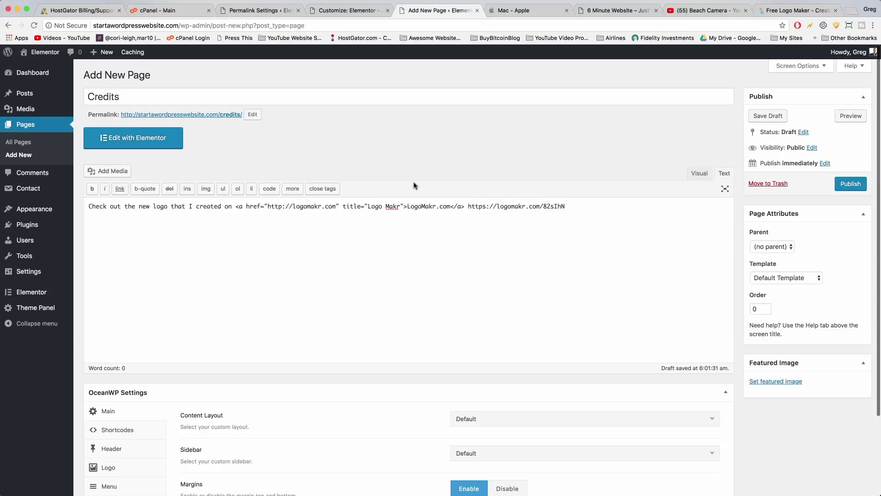
pyautogui.click(691, 175)
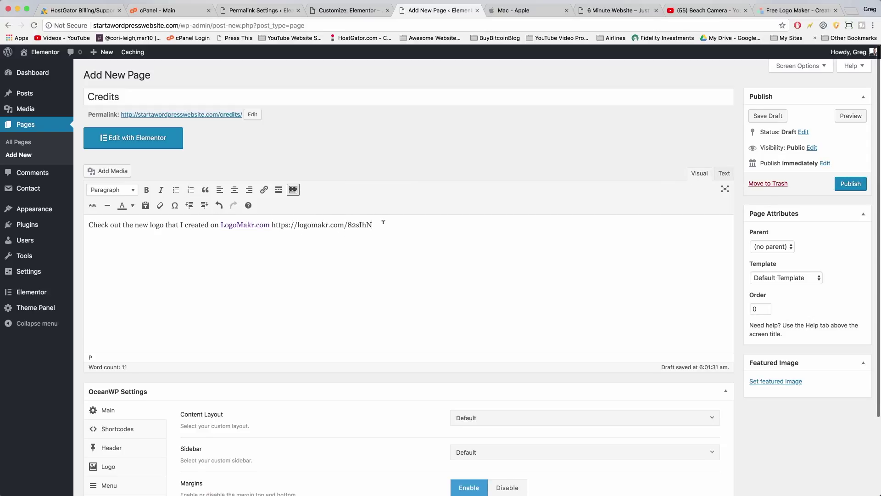
pyautogui.press('super+s')
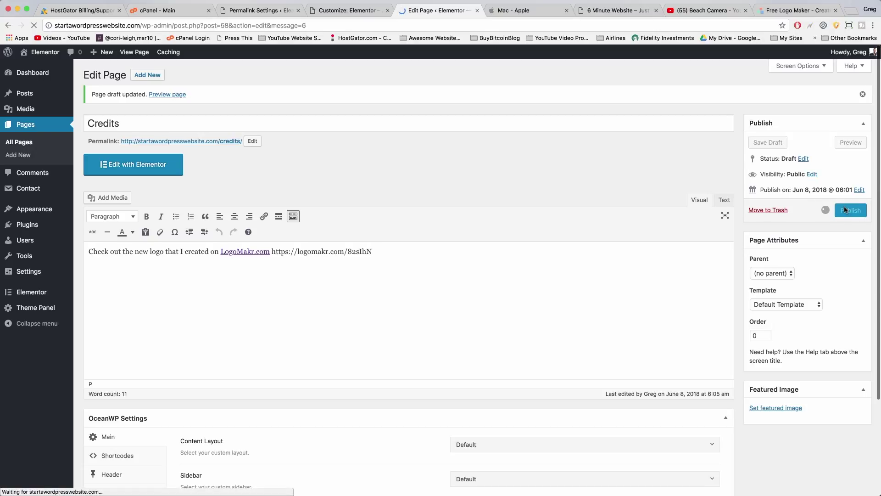
# Download the free credited logo as PNG 'star-blue-logo' in Documents.
pyautogui.click(790, 12)
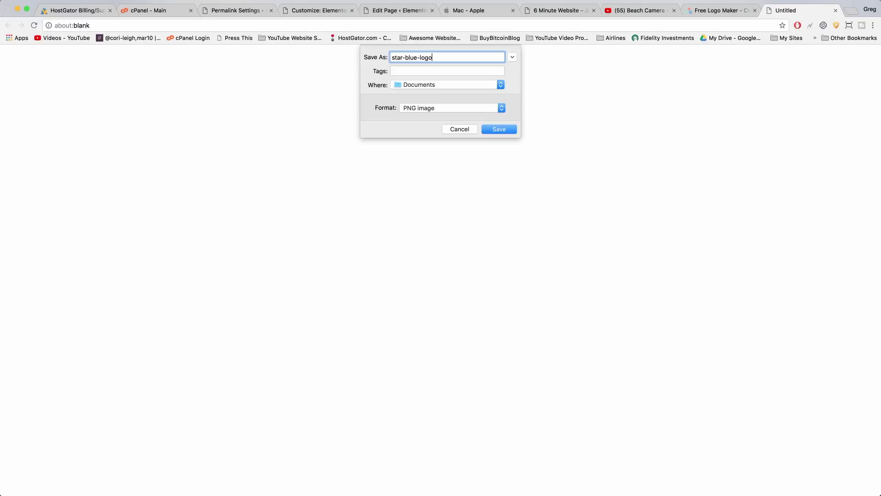
pyautogui.click(496, 130)
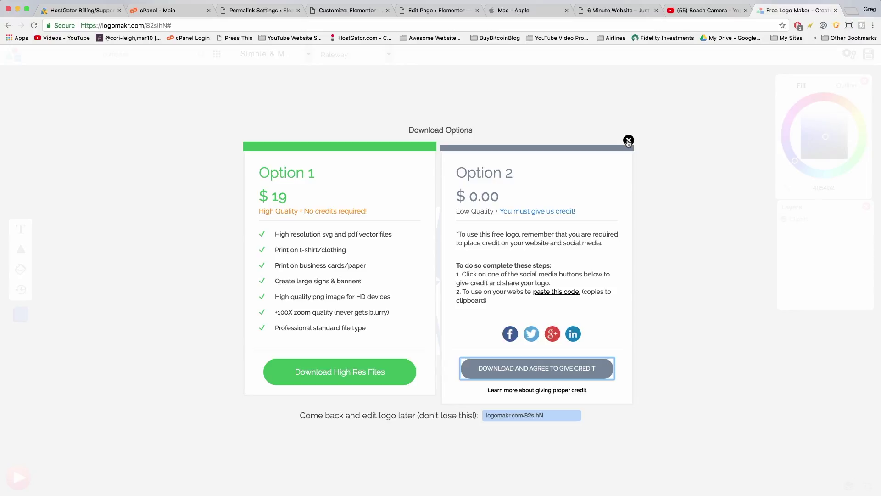
# Select the star and adjust its fill colour to a light gray (#ebeef1).
pyautogui.click(628, 141)
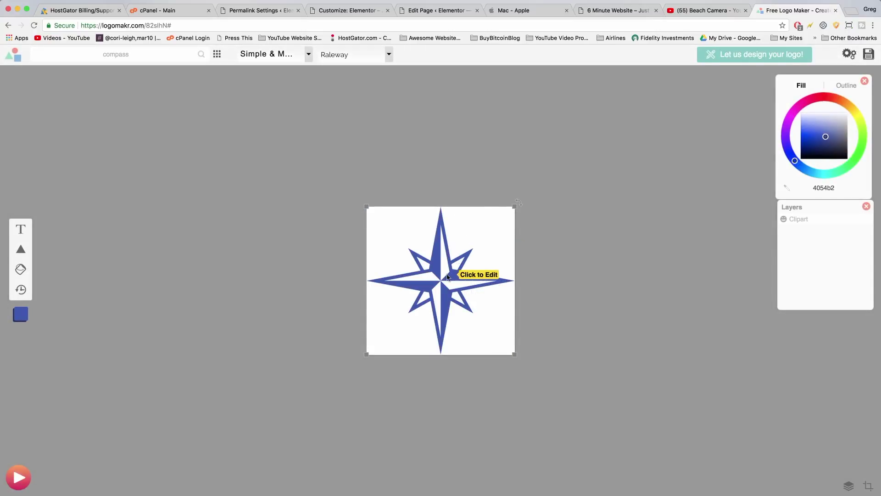
pyautogui.click(446, 276)
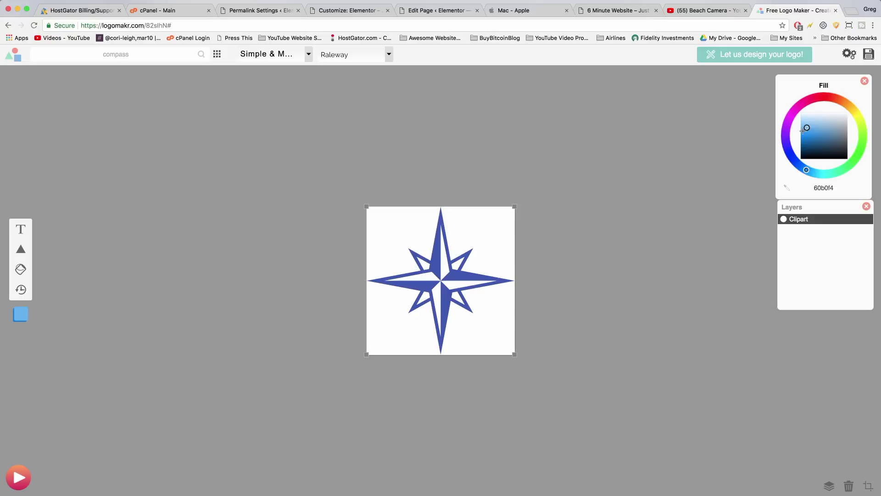
pyautogui.moveTo(807, 127); pyautogui.dragTo(834, 119)
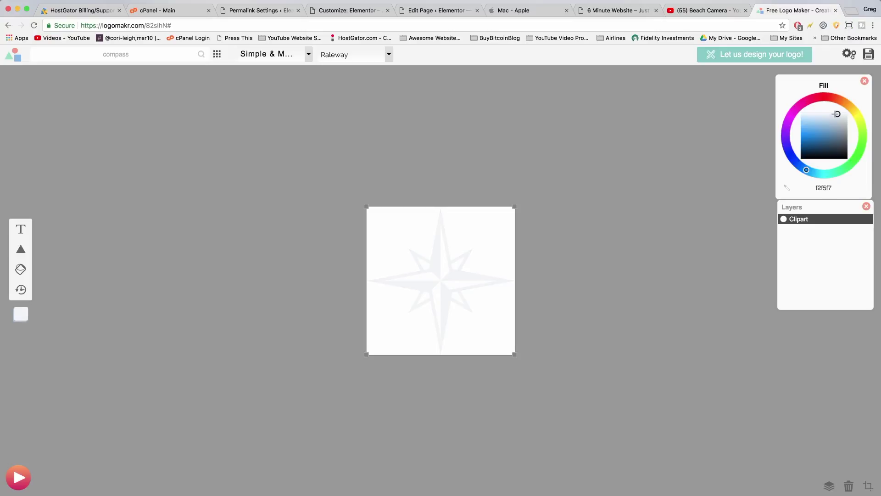
pyautogui.moveTo(836, 114); pyautogui.dragTo(836, 112)
pyautogui.moveTo(836, 114); pyautogui.dragTo(839, 117)
# Copy the LogoMakr credit code and open the Credits page's Text view.
pyautogui.click(868, 54)
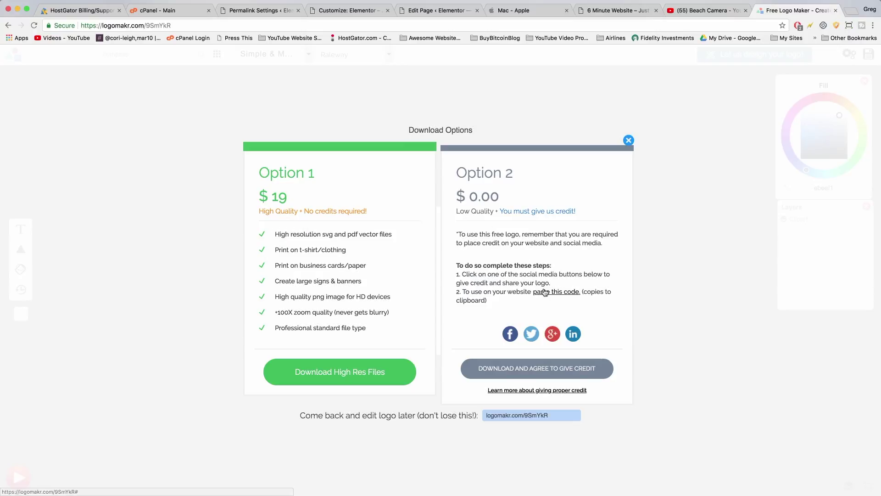
pyautogui.click(545, 292)
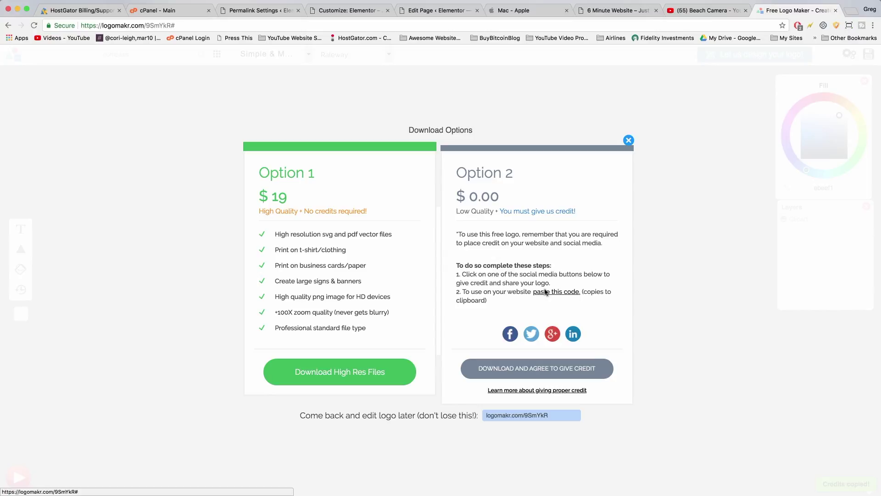
pyautogui.click(441, 10)
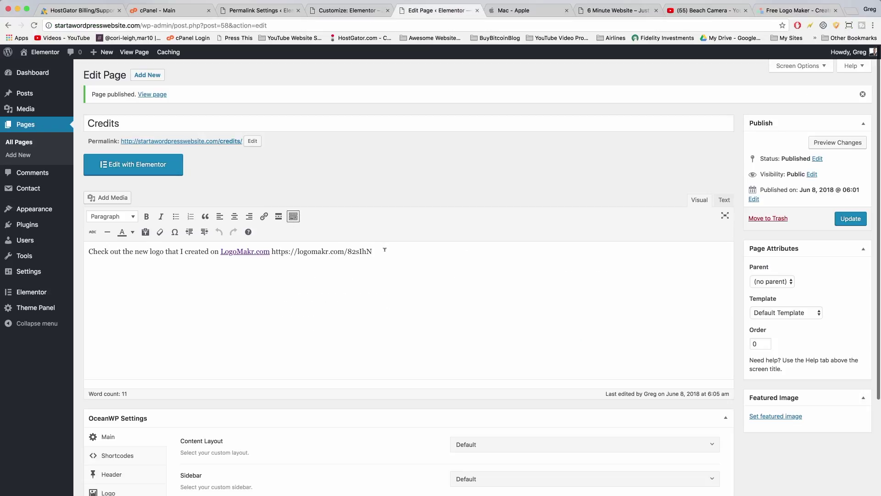
pyautogui.click(725, 201)
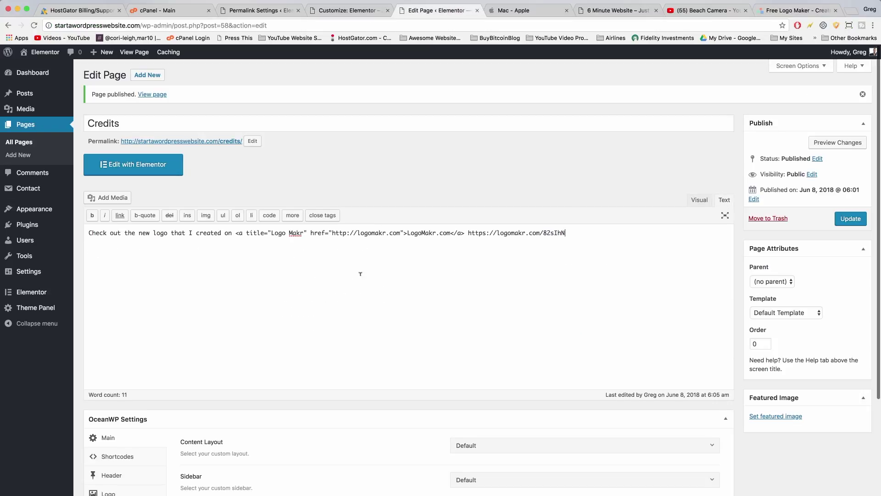
# Paste the credit code on a new line after the first credit and update the page.
pyautogui.click(584, 241)
pyautogui.press('Return')
pyautogui.write('Check out the new logo that I created on <a href="http://logomakr.com" title="Logo Makr">LogoMakr.com</a> https://logomakr.com/9SmYkR')
pyautogui.click(857, 219)
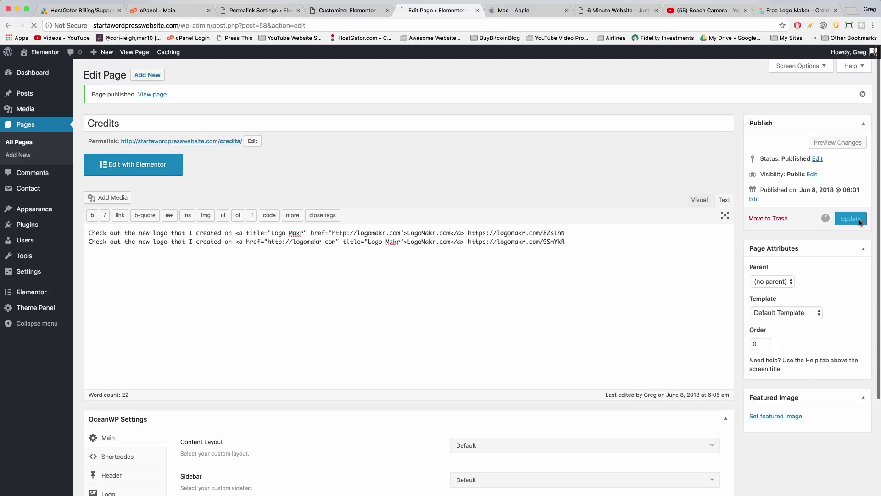
pyautogui.click(821, 11)
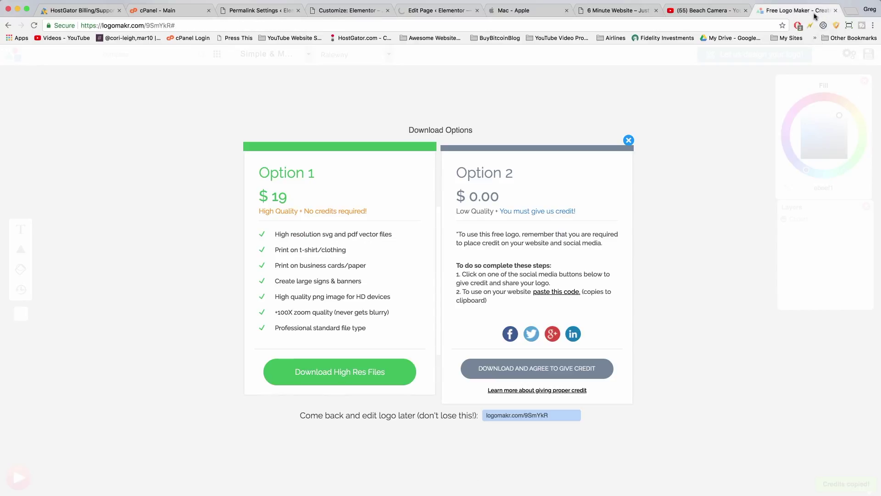
# Download the free light-gray star logo with credit and save it to Documents as a PNG named 'star'.
pyautogui.click(545, 372)
pyautogui.write('star')
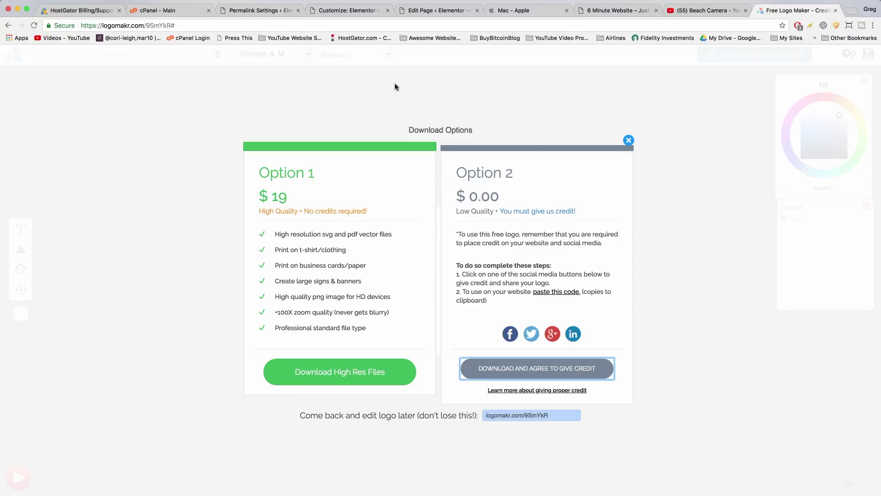
# Return to the WordPress Customizer and go from the main sections to Header › Logo.
pyautogui.click(358, 12)
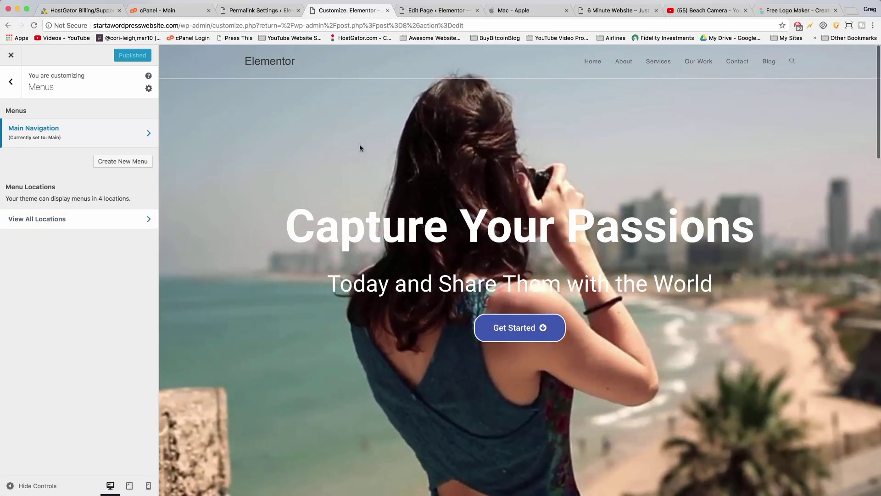
pyautogui.click(9, 83)
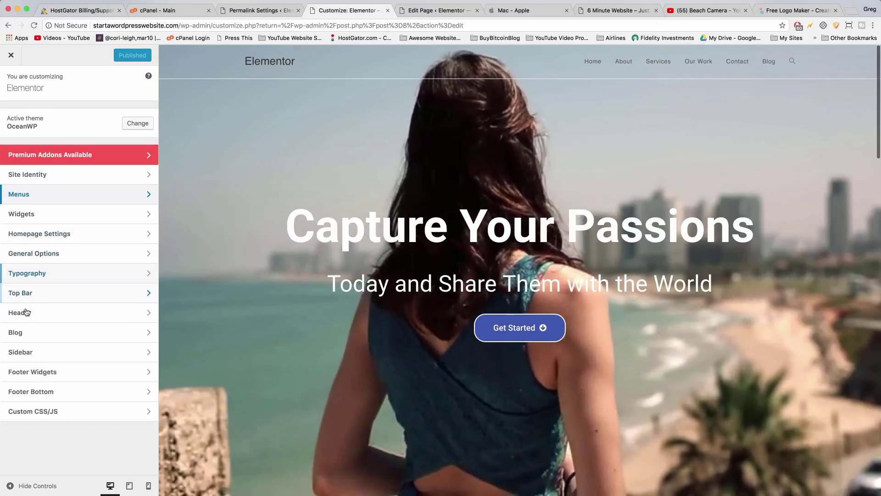
pyautogui.click(26, 314)
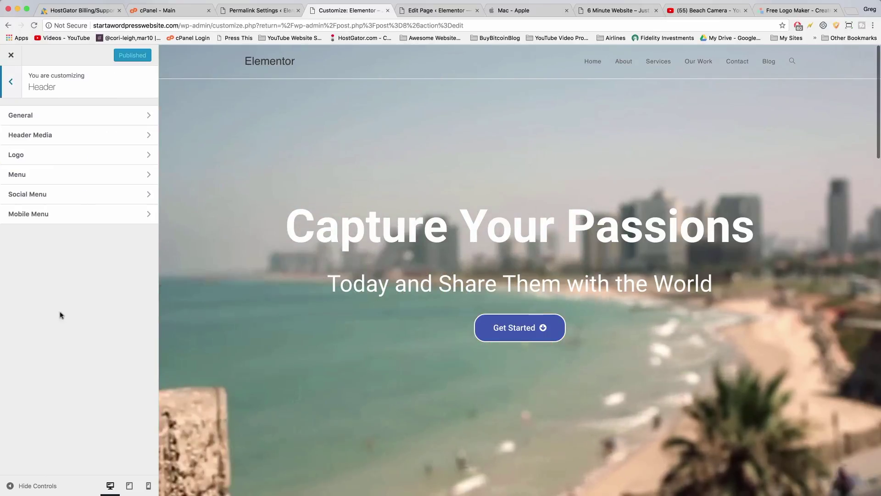
pyautogui.click(140, 153)
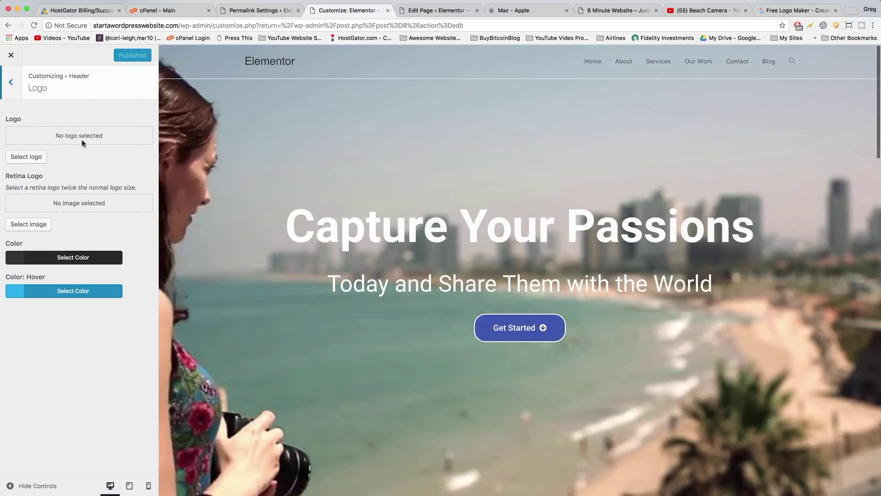
# Upload star-blue-logo.png and star-grey-logo.png from Documents through the Select logo media dialog.
pyautogui.click(27, 158)
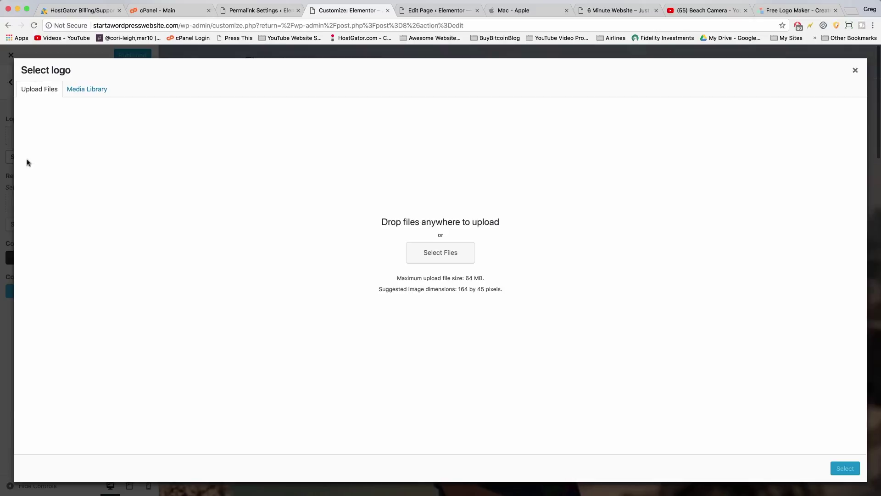
pyautogui.click(445, 250)
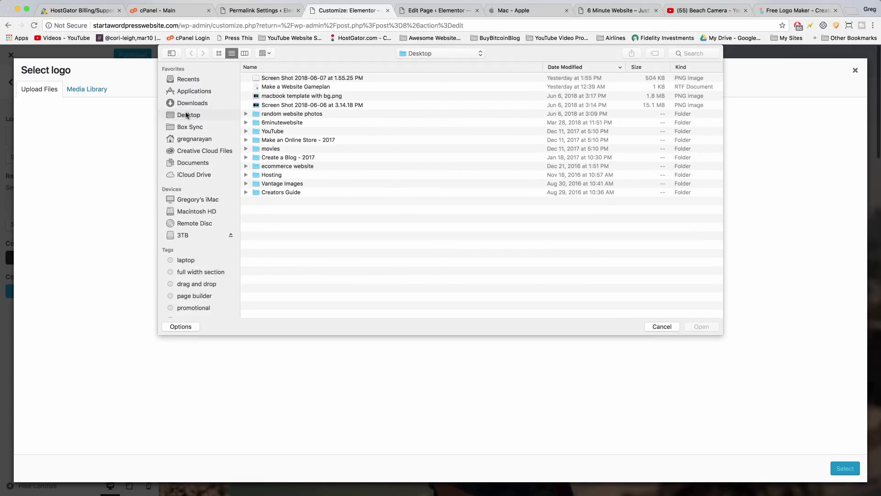
pyautogui.click(193, 163)
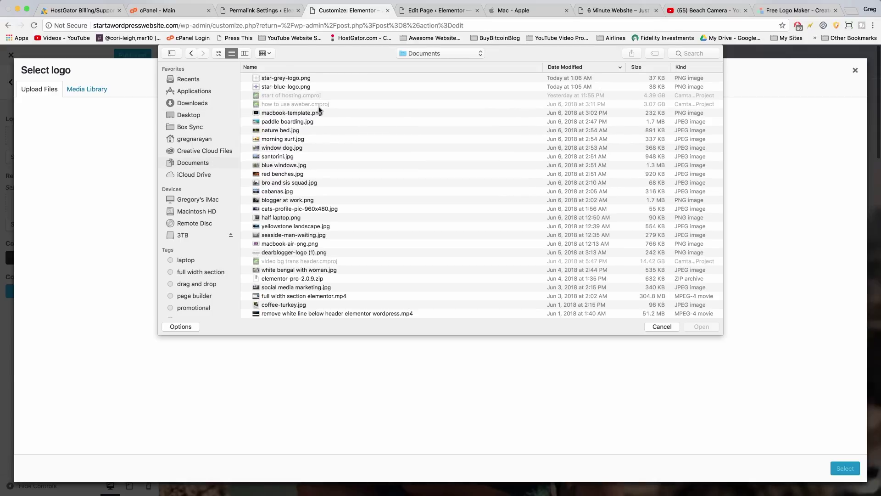
pyautogui.click(290, 87)
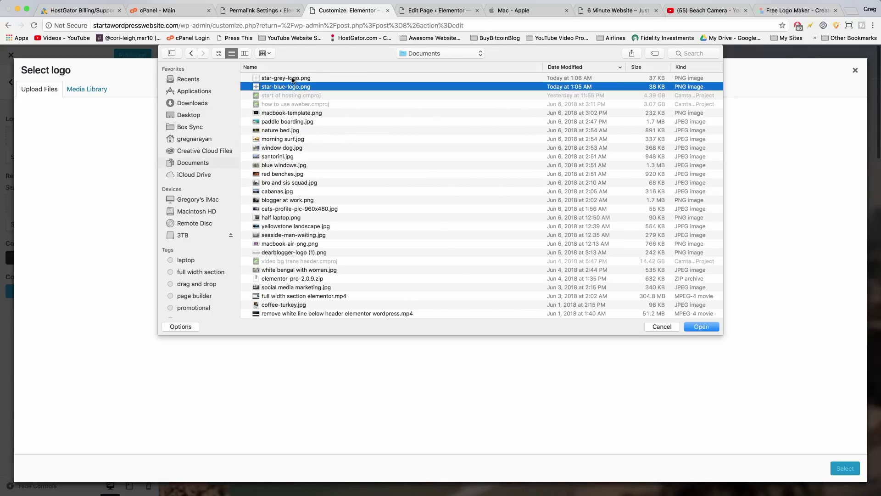
pyautogui.keyDown('shift'); pyautogui.click(292, 79); pyautogui.keyUp('shift')
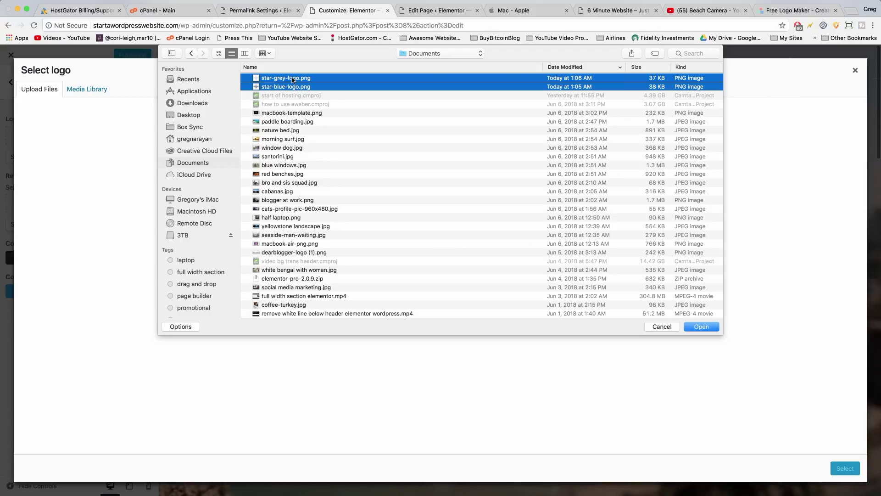
pyautogui.click(699, 327)
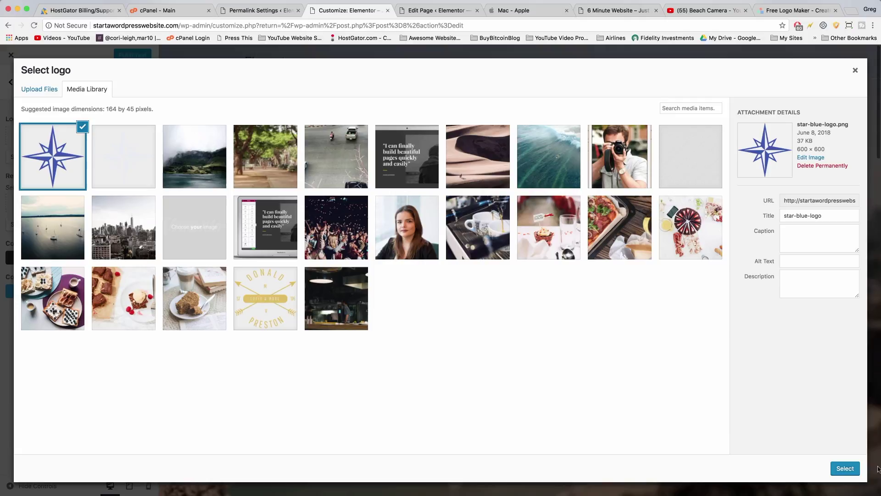
# Choose the blue star in the media dialog and skip cropping to set it as the logo.
pyautogui.click(839, 468)
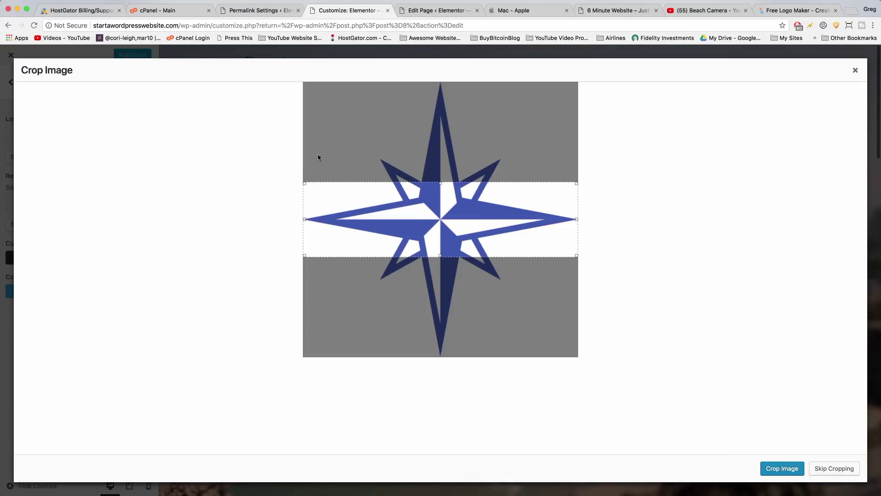
pyautogui.click(830, 474)
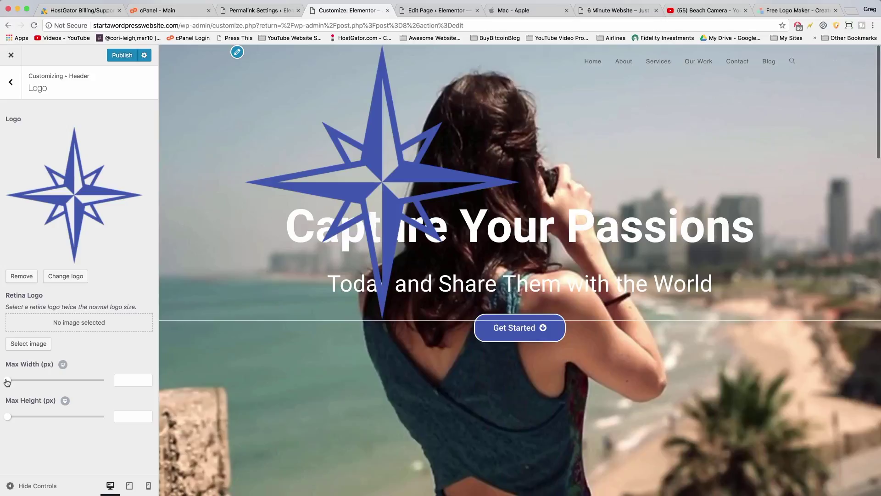
# Set the header logo's Max Width slider to 72 px and return Max Height to 0.
pyautogui.moveTo(7, 382); pyautogui.dragTo(29, 382)
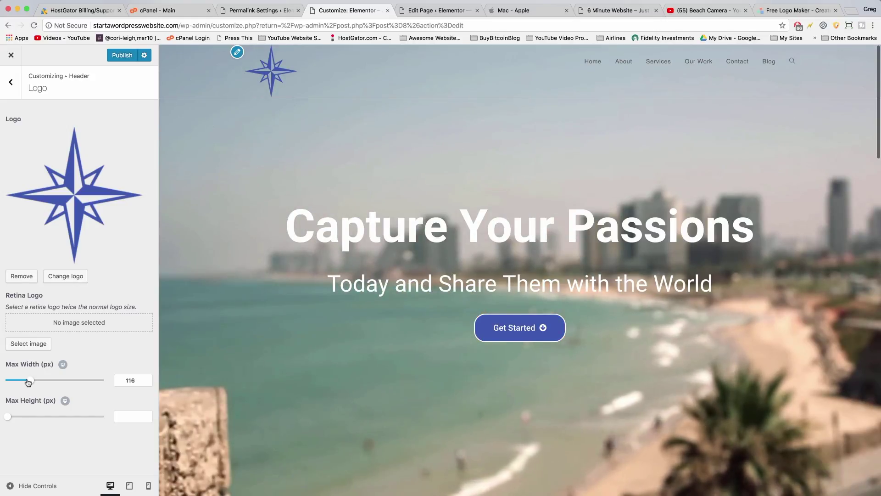
pyautogui.moveTo(28, 382); pyautogui.dragTo(19, 382)
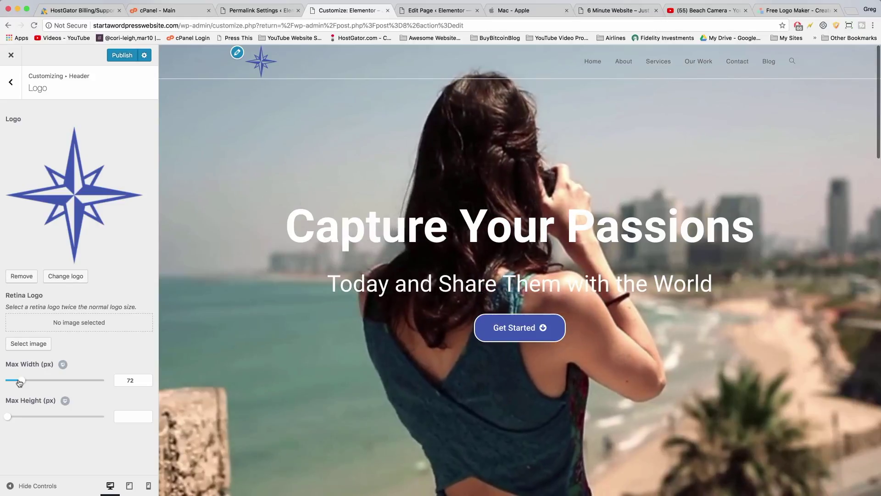
pyautogui.moveTo(35, 417); pyautogui.dragTo(6, 418)
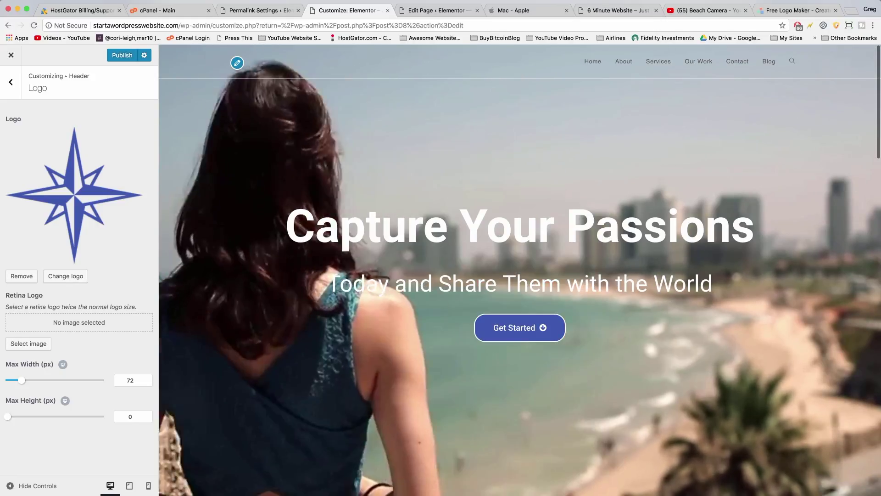
pyautogui.click(117, 417)
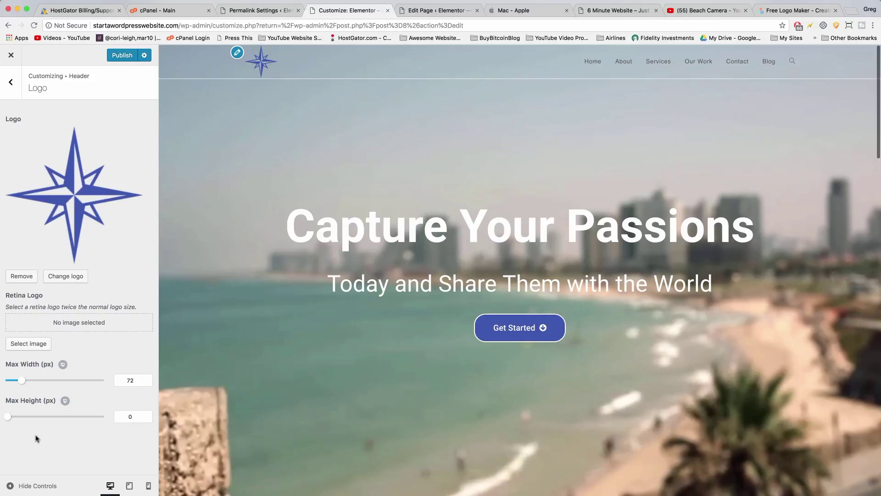
pyautogui.moveTo(9, 417); pyautogui.dragTo(15, 418)
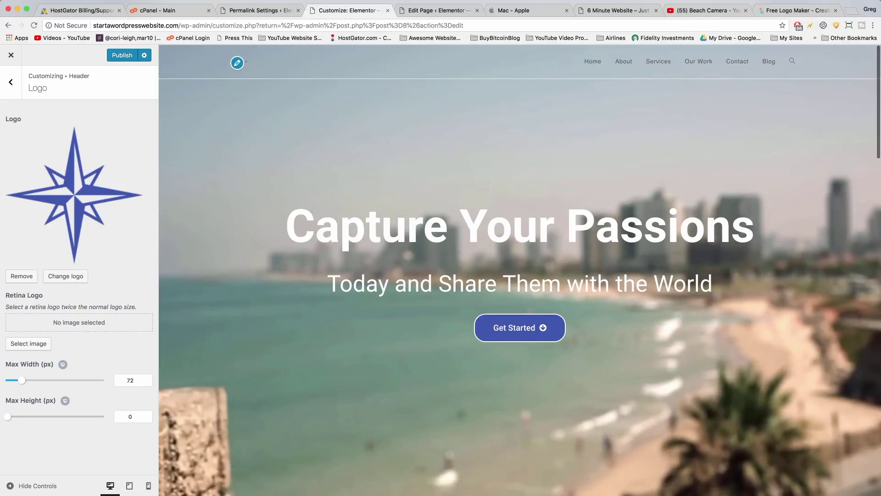